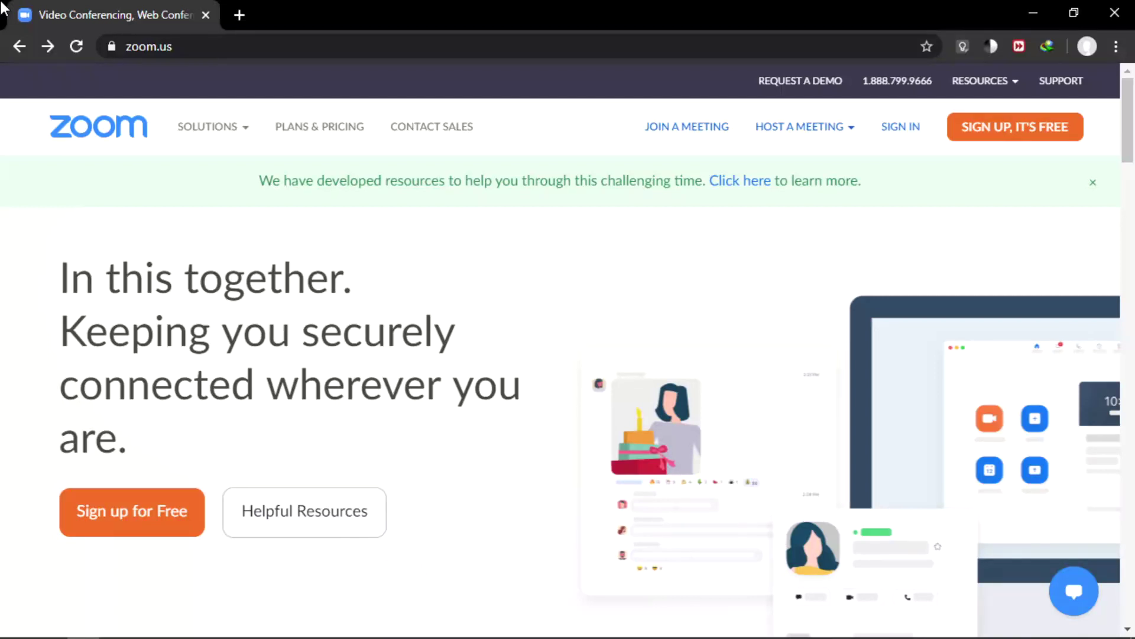
Step through the Zoom site's Host a Meeting, Sign In and Sign Up links, then show the desktop.
{"action": "key", "text": "Tab"}
{"action": "key", "text": "Tab"}
{"action": "key", "text": "Tab"}
{"action": "key", "text": "Tab"}
{"action": "key", "text": "Tab"}
{"action": "key", "text": "Tab"}
{"action": "key", "text": "Tab"}
{"action": "key", "text": "Tab"}
{"action": "key", "text": "Tab"}
{"action": "key", "text": "Tab"}
{"action": "key", "text": "Tab"}
{"action": "key", "text": "Tab"}
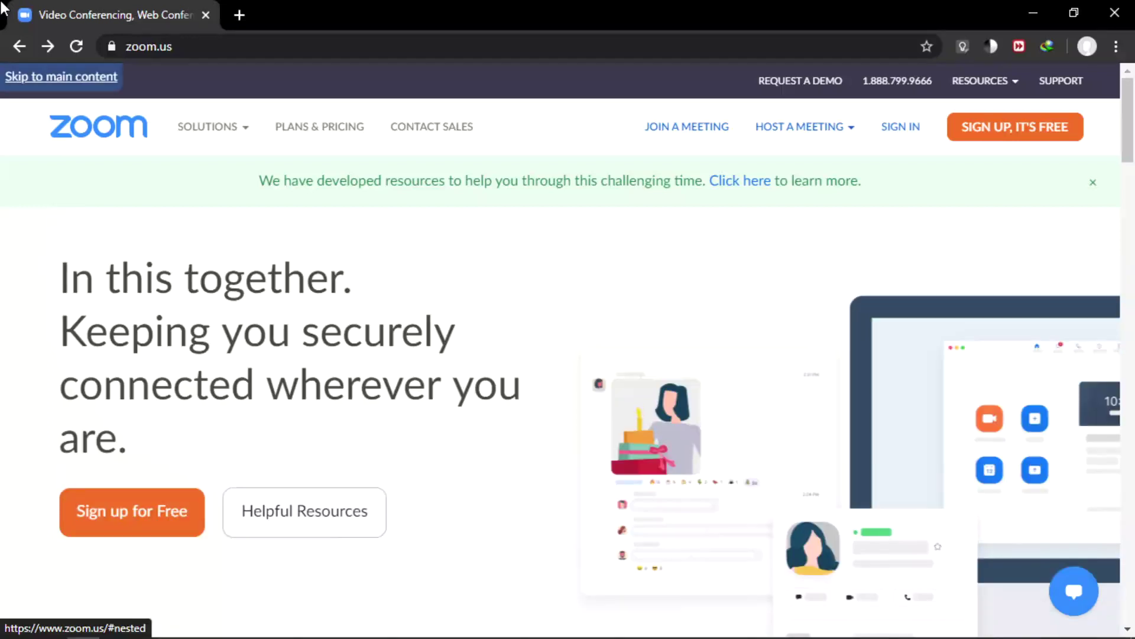
{"action": "key", "text": "shift+Tab"}
{"action": "key", "text": "Tab"}
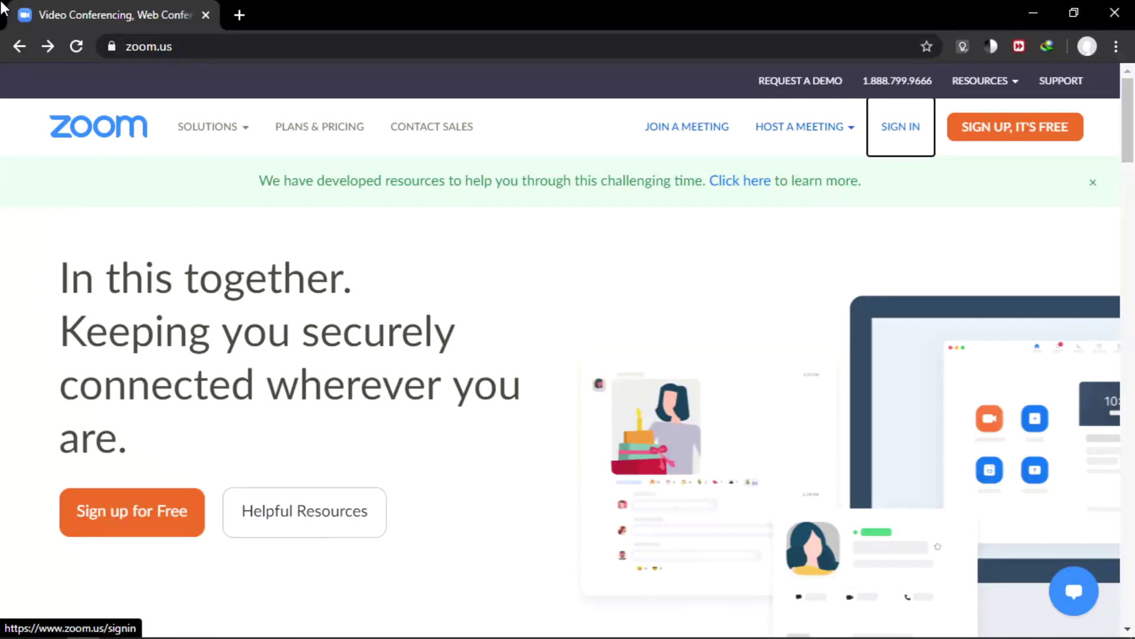
{"action": "key", "text": "Tab"}
{"action": "key", "text": "Tab"}
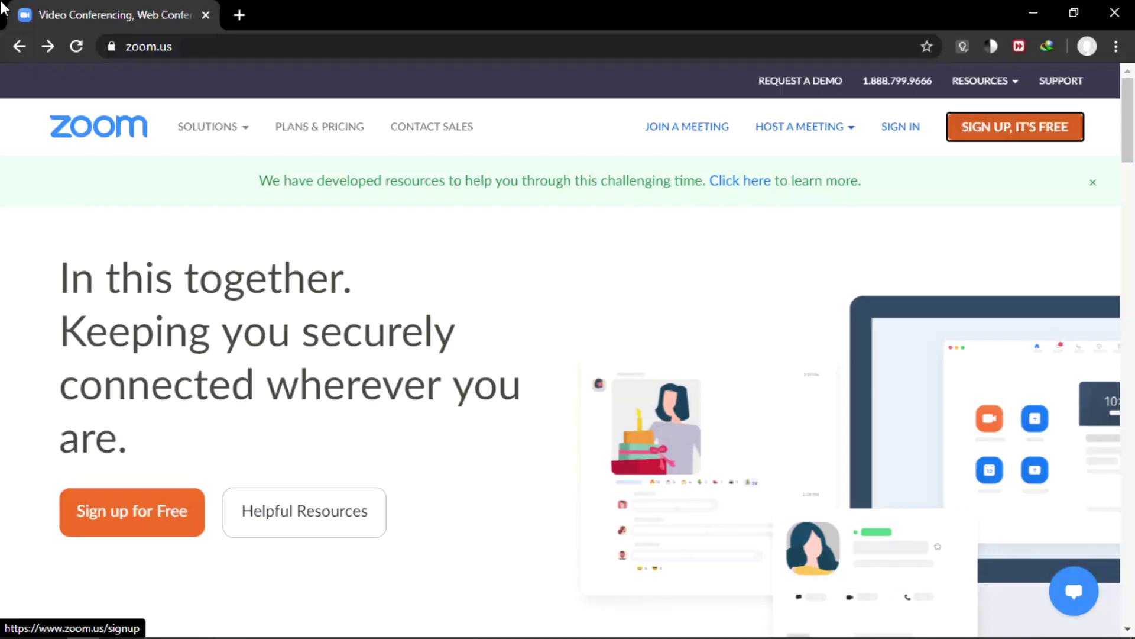
{"action": "key", "text": "super+d"}
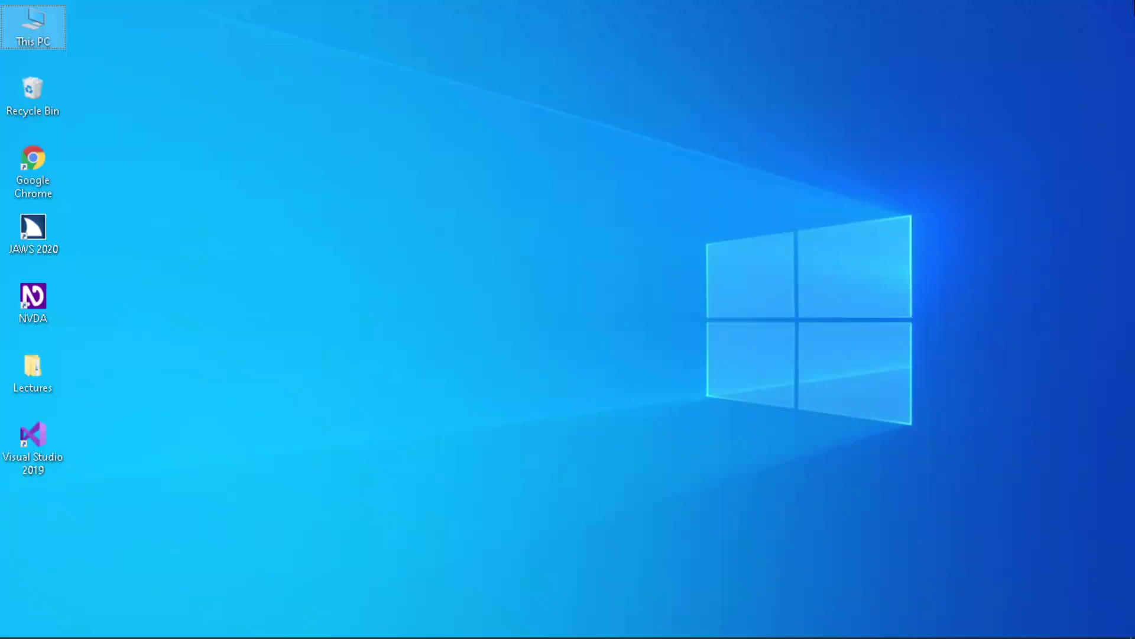
Search 'zoom' from the Start menu and launch the Zoom desktop app.
{"action": "key", "text": "super"}
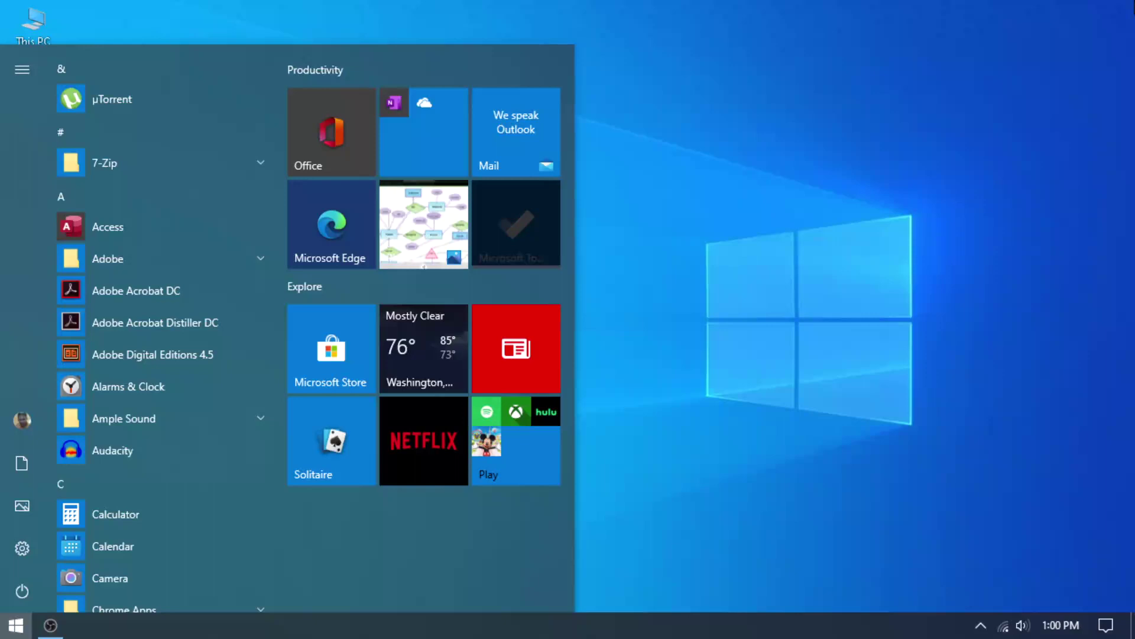
{"action": "type", "text": "zoom"}
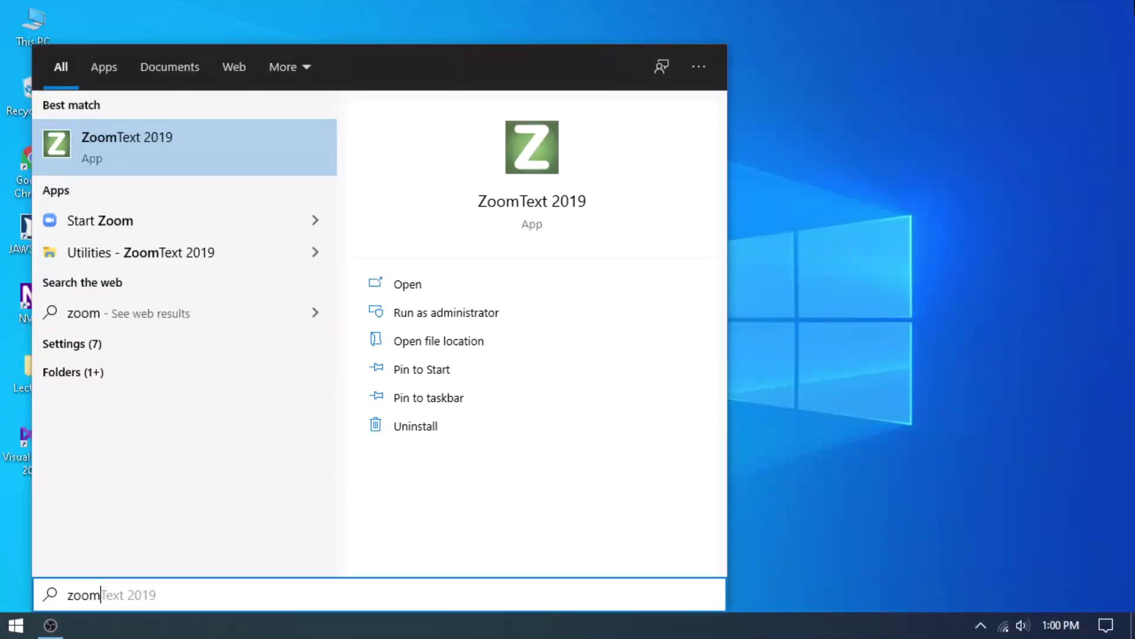
{"action": "key", "text": "Down"}
{"action": "key", "text": "Down"}
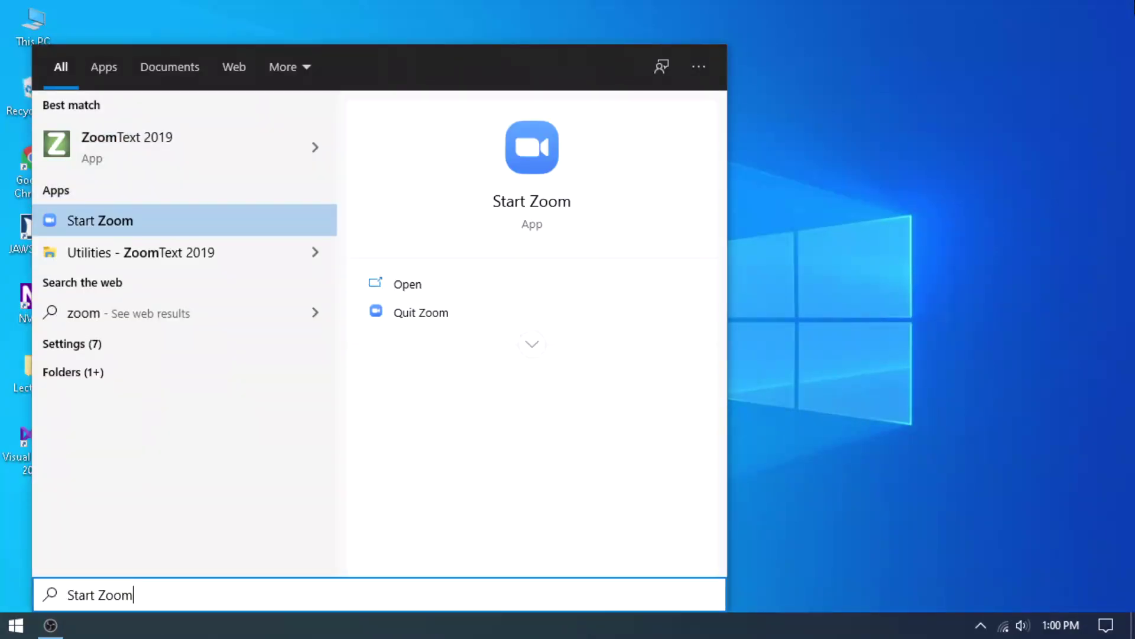
{"action": "key", "text": "Return"}
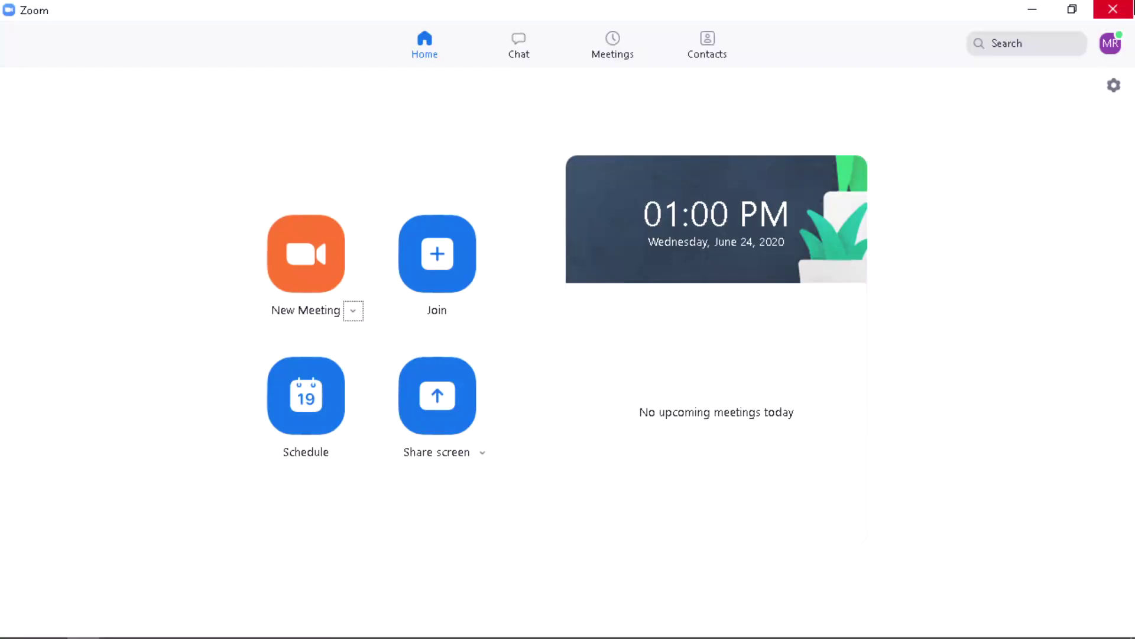
{"action": "key", "text": "Tab"}
{"action": "key", "text": "Tab"}
{"action": "key", "text": "shift+Tab"}
{"action": "key", "text": "Return"}
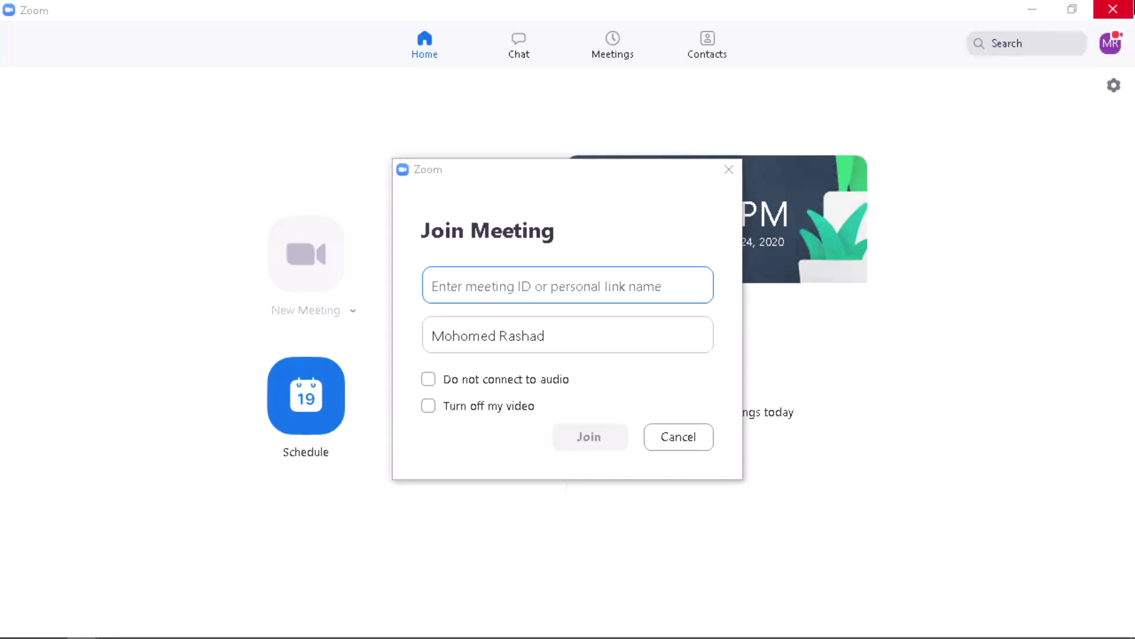
{"action": "left_click", "coordinate": [546, 335]}
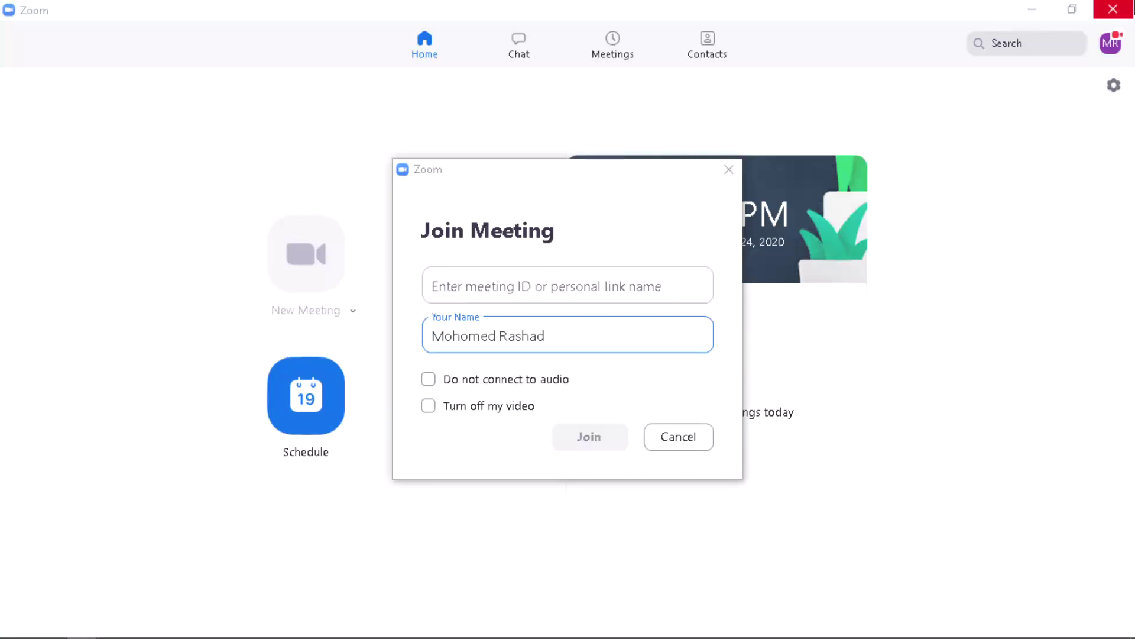
{"action": "key", "text": "Tab"}
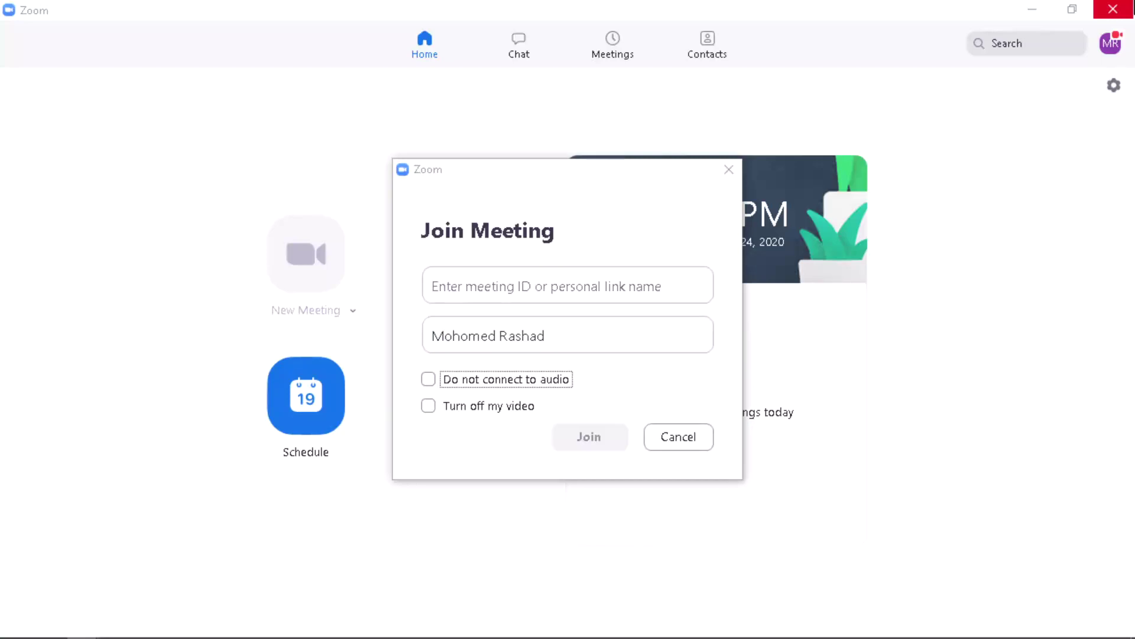
{"action": "key", "text": "Tab"}
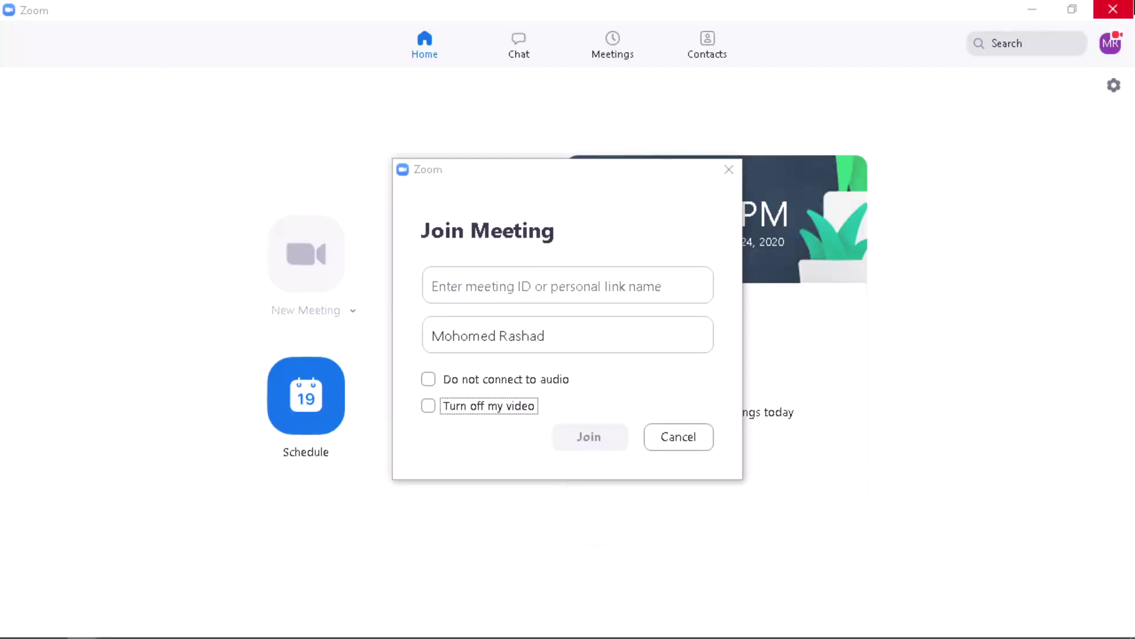
{"action": "key", "text": "Tab"}
{"action": "key", "text": "Tab"}
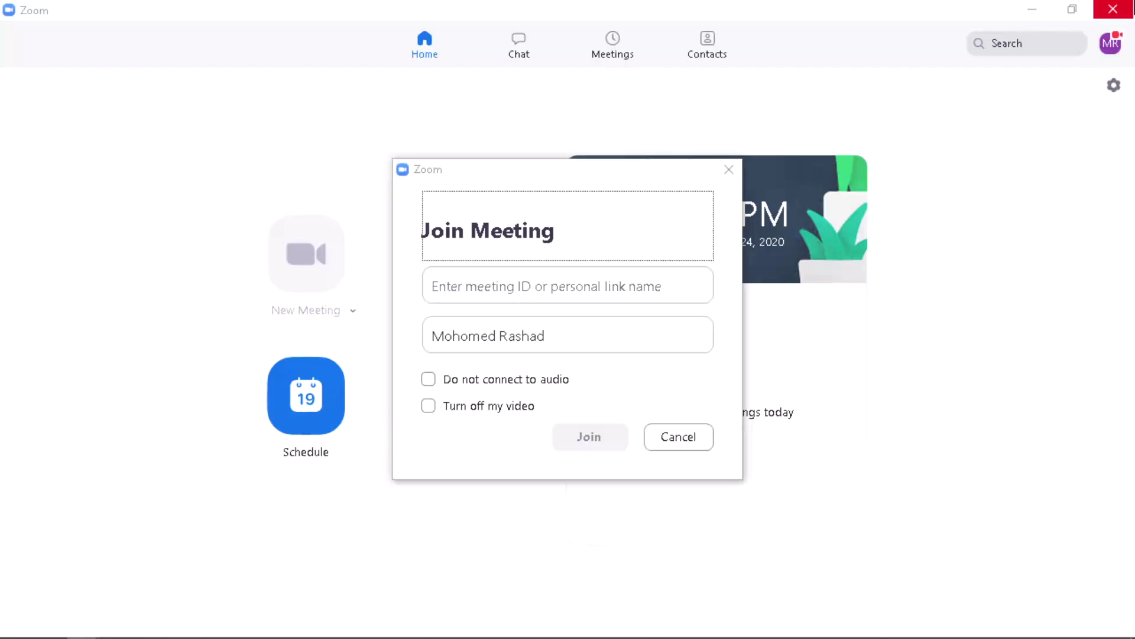
{"action": "key", "text": "Escape"}
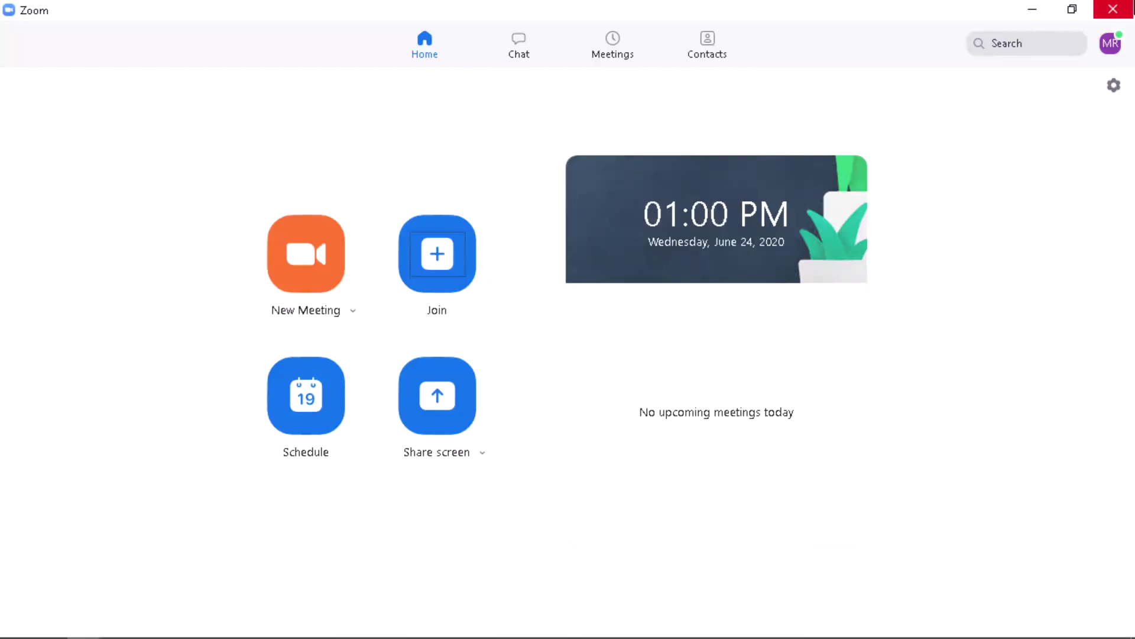
Open the Schedule Meeting dialog and select its start date field.
{"action": "key", "text": "Tab"}
{"action": "key", "text": "Return"}
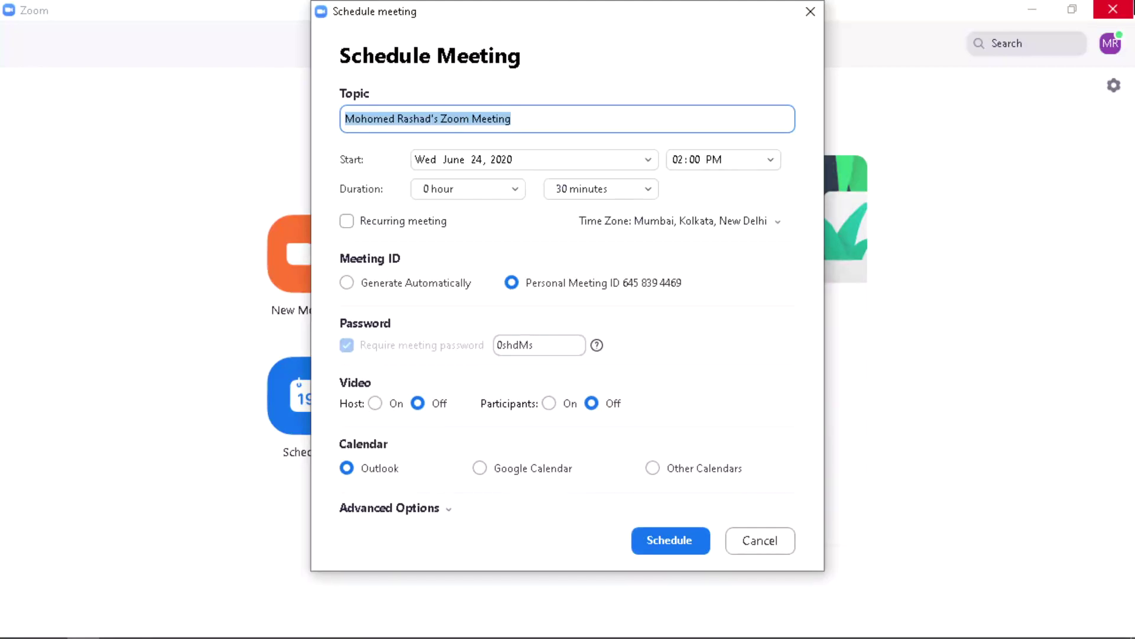
{"action": "left_click", "coordinate": [534, 159]}
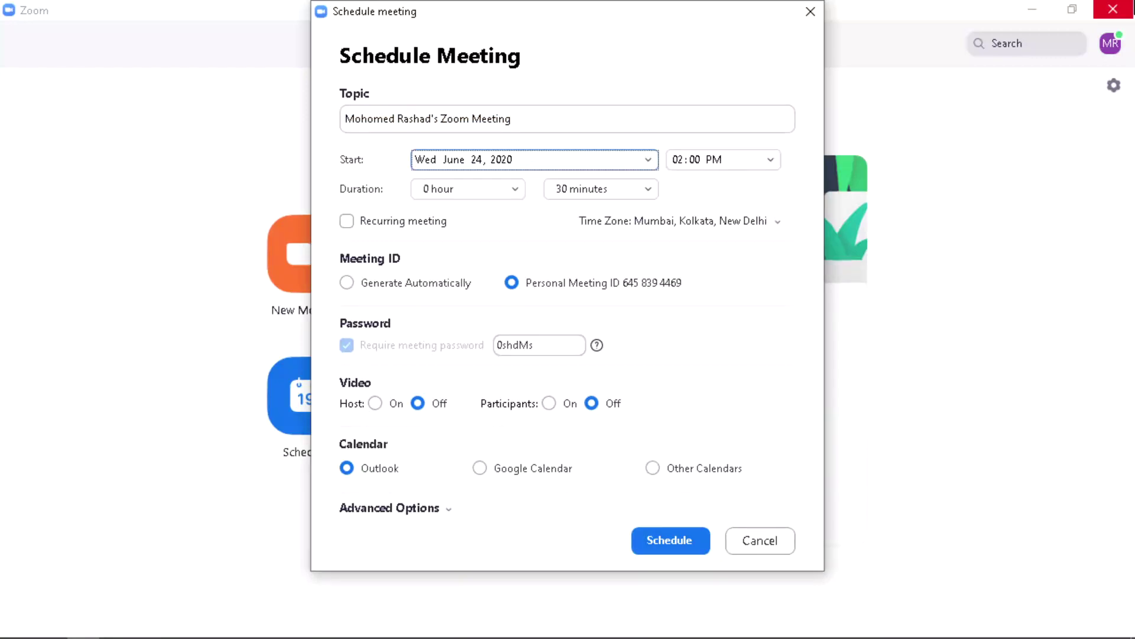
Pick Wednesday, July 1, 2020 as the meeting's start date in the calendar.
{"action": "key", "text": "alt+Down"}
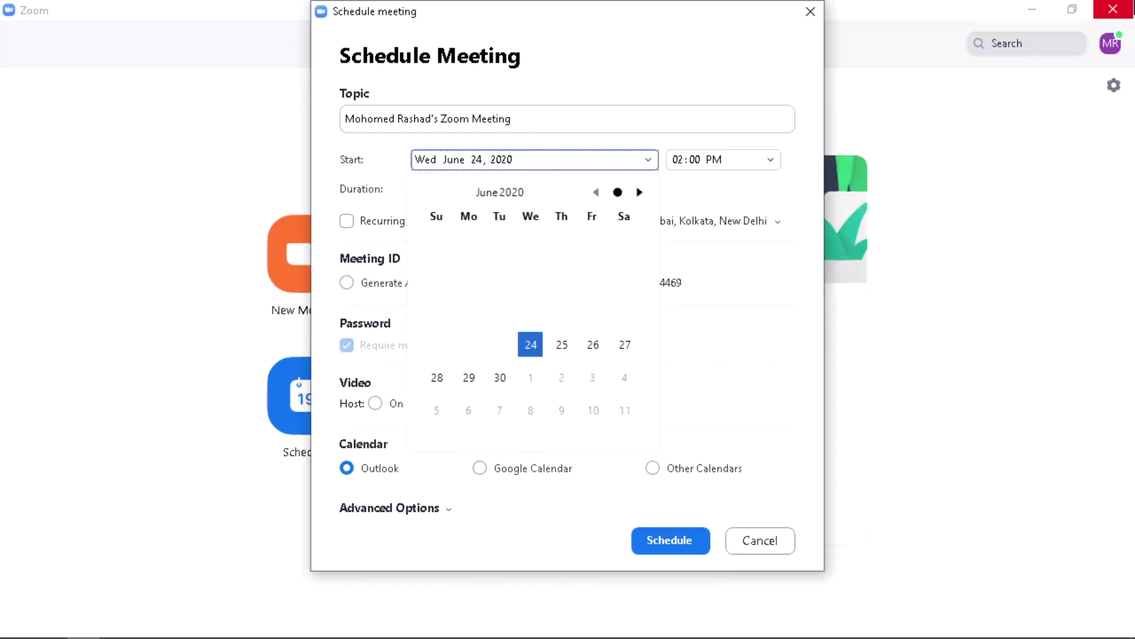
{"action": "key", "text": "Right"}
{"action": "key", "text": "Right"}
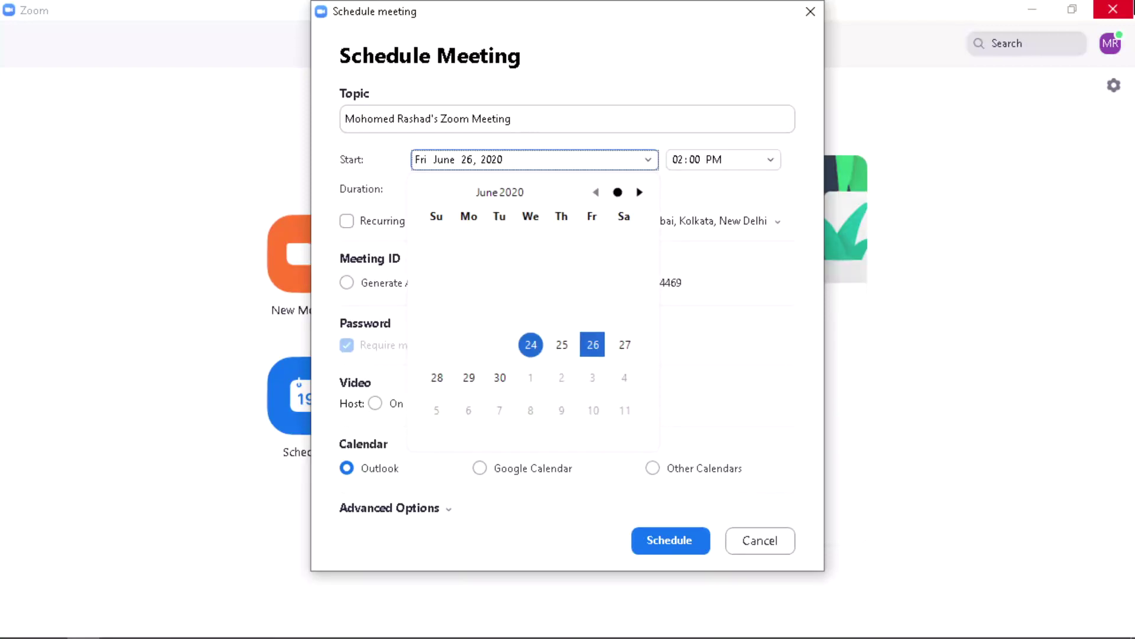
{"action": "key", "text": "Left"}
{"action": "key", "text": "Left"}
{"action": "key", "text": "Down"}
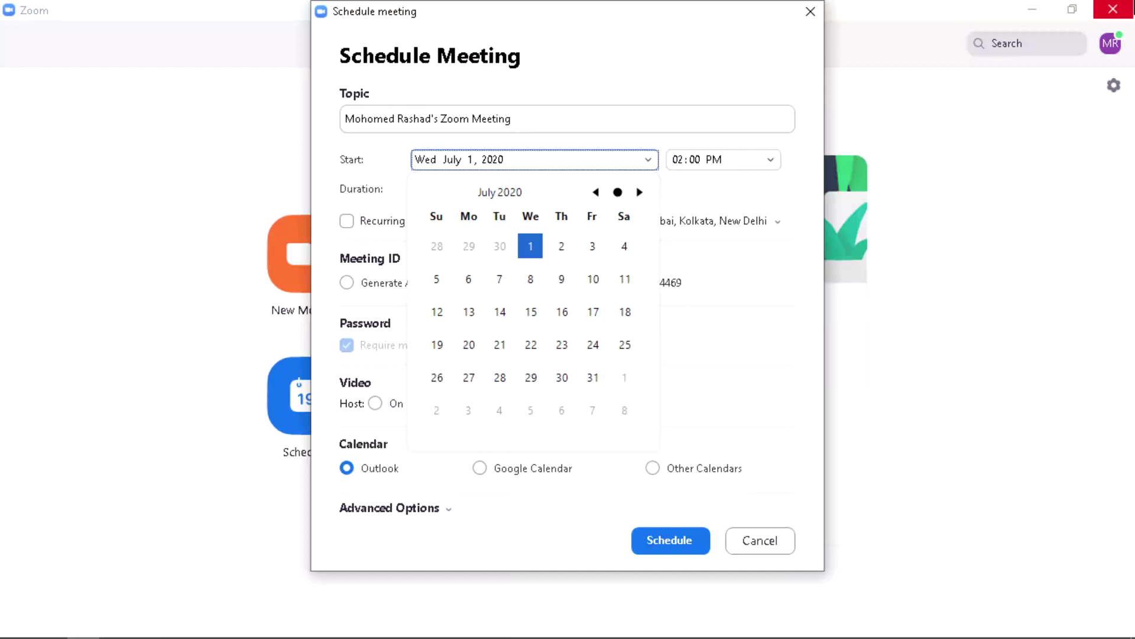
{"action": "key", "text": "Down"}
{"action": "key", "text": "Up"}
{"action": "key", "text": "Right"}
{"action": "key", "text": "Right"}
{"action": "key", "text": "Left"}
{"action": "key", "text": "Left"}
{"action": "key", "text": "Up"}
{"action": "key", "text": "Return"}
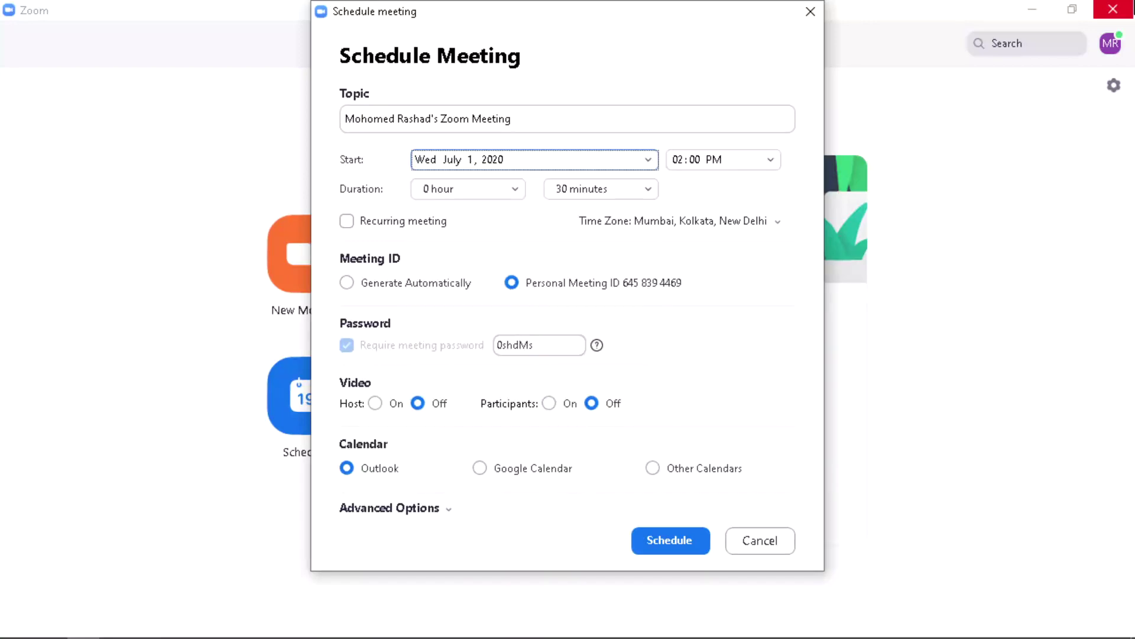
Step through the meeting's start date, start time and duration fields.
{"action": "left_click", "coordinate": [452, 159]}
{"action": "left_click", "coordinate": [470, 160]}
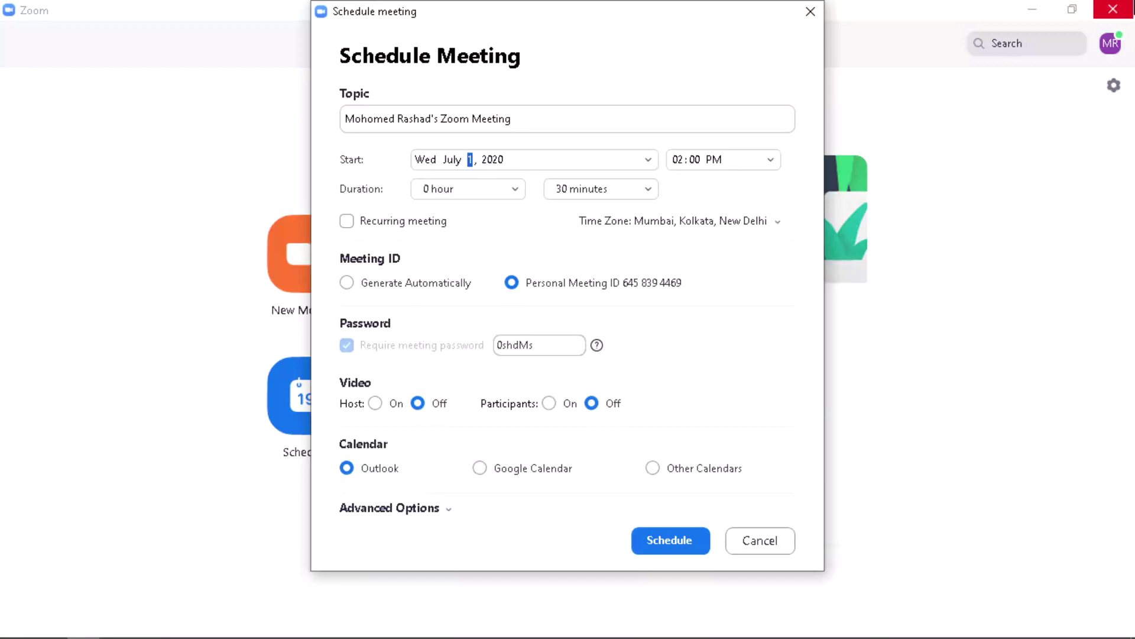
{"action": "key", "text": "Tab"}
{"action": "key", "text": "Tab"}
{"action": "left_click", "coordinate": [678, 160]}
{"action": "left_click", "coordinate": [694, 160]}
{"action": "left_click", "coordinate": [714, 160]}
{"action": "key", "text": "Tab"}
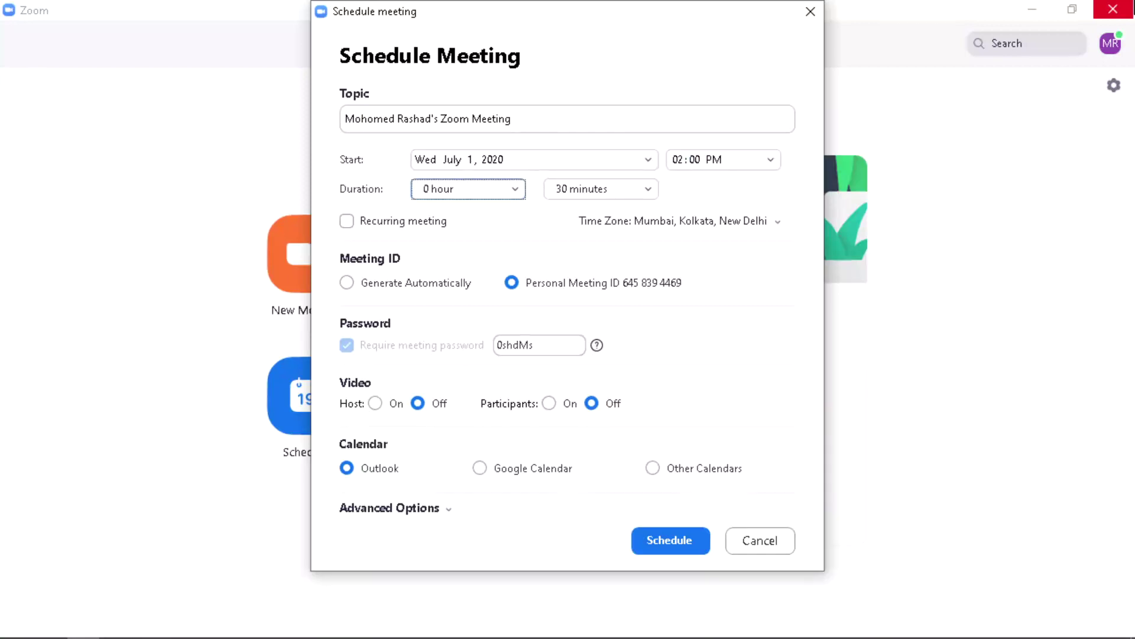
{"action": "key", "text": "Tab"}
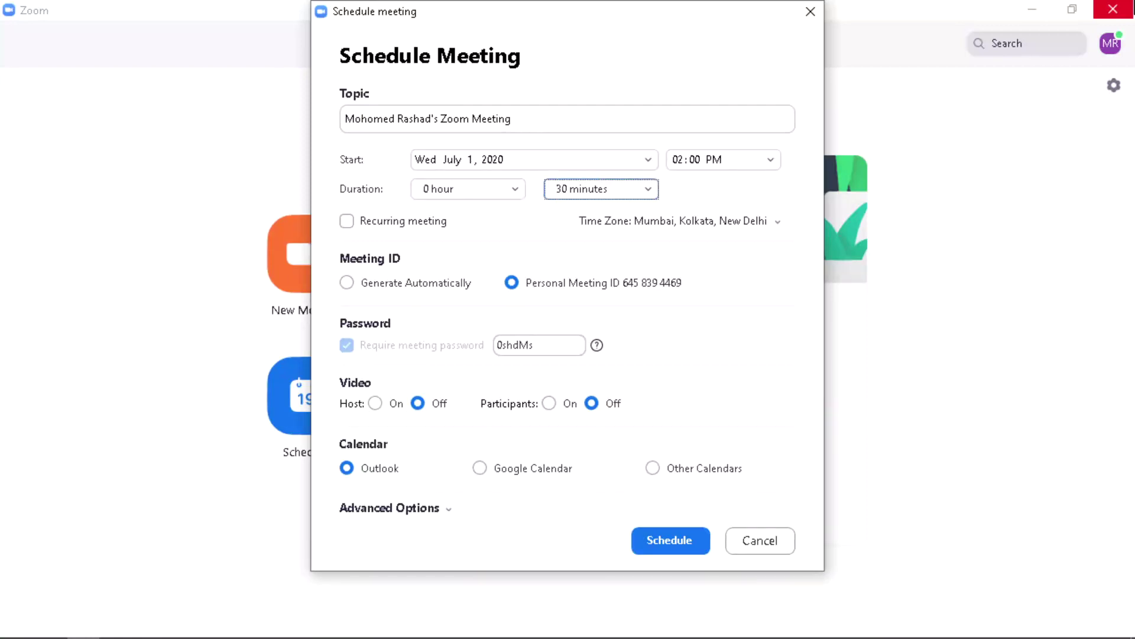
Move past recurrence, time zone, meeting ID and video settings, then expand Advanced Options.
{"action": "key", "text": "Tab"}
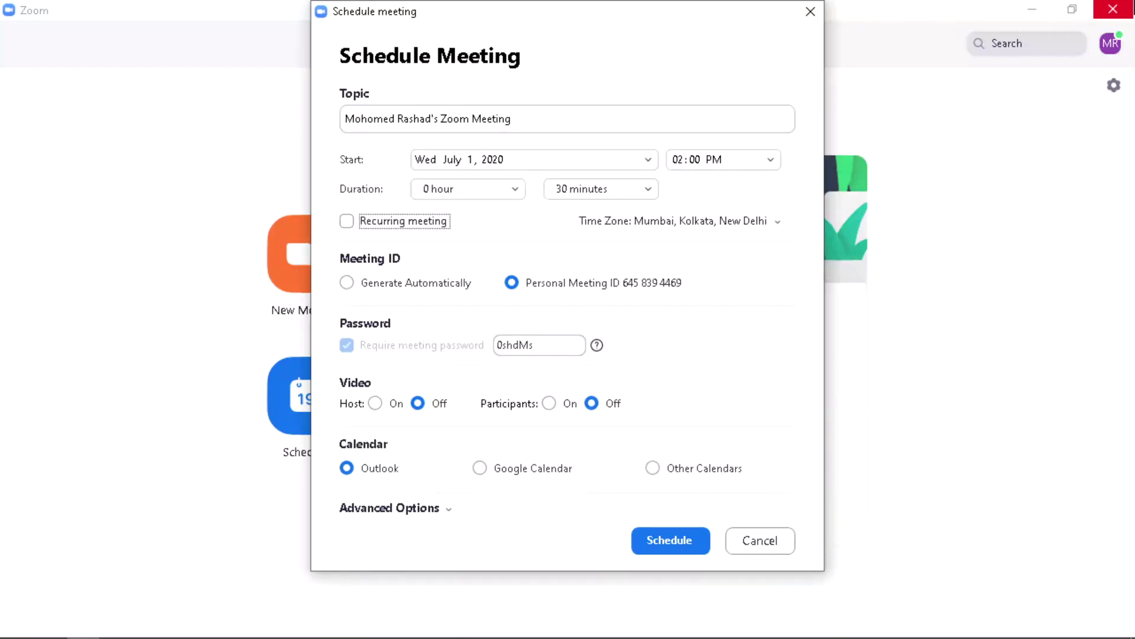
{"action": "key", "text": "Tab"}
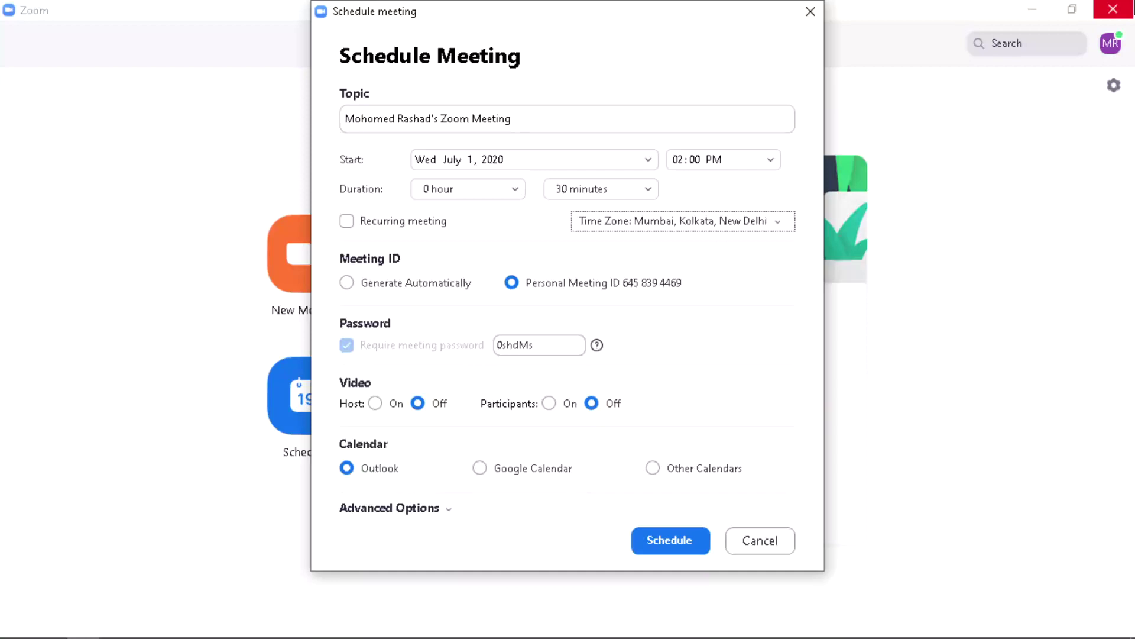
{"action": "key", "text": "Tab"}
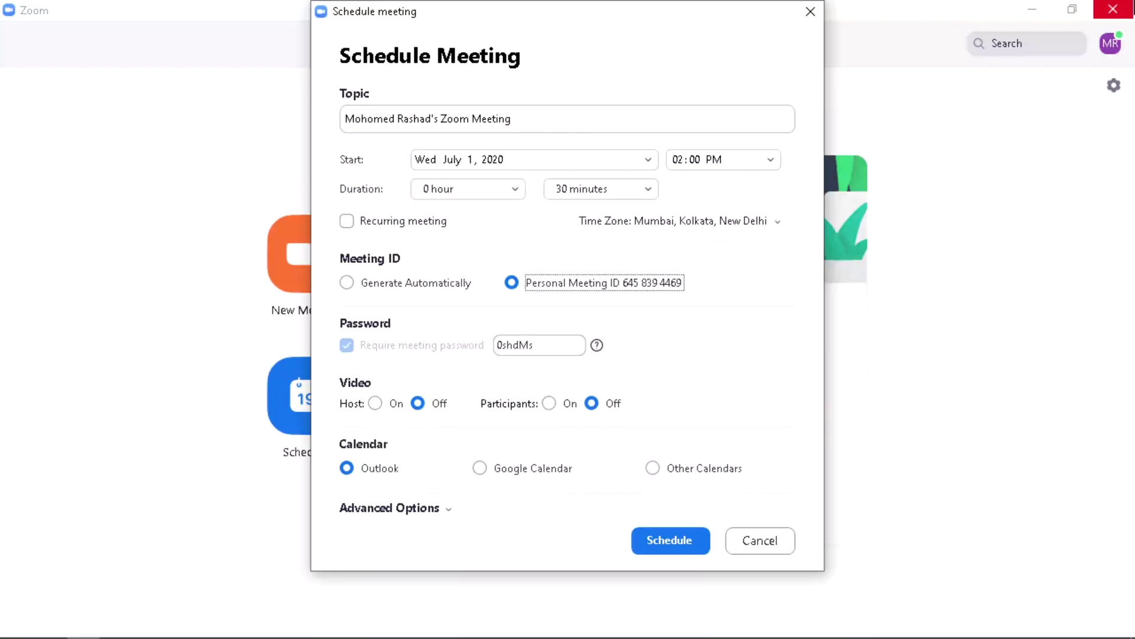
{"action": "key", "text": "Tab"}
{"action": "key", "text": "Tab"}
{"action": "key", "text": "Tab"}
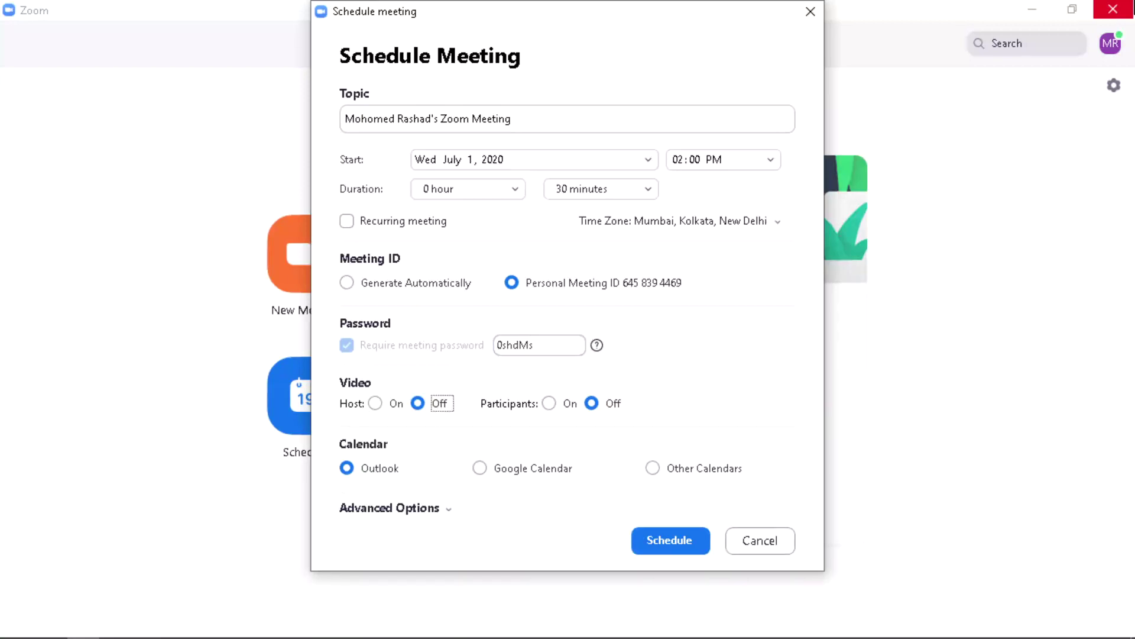
{"action": "key", "text": "Tab"}
{"action": "key", "text": "Tab"}
{"action": "key", "text": "Tab"}
{"action": "key", "text": "space"}
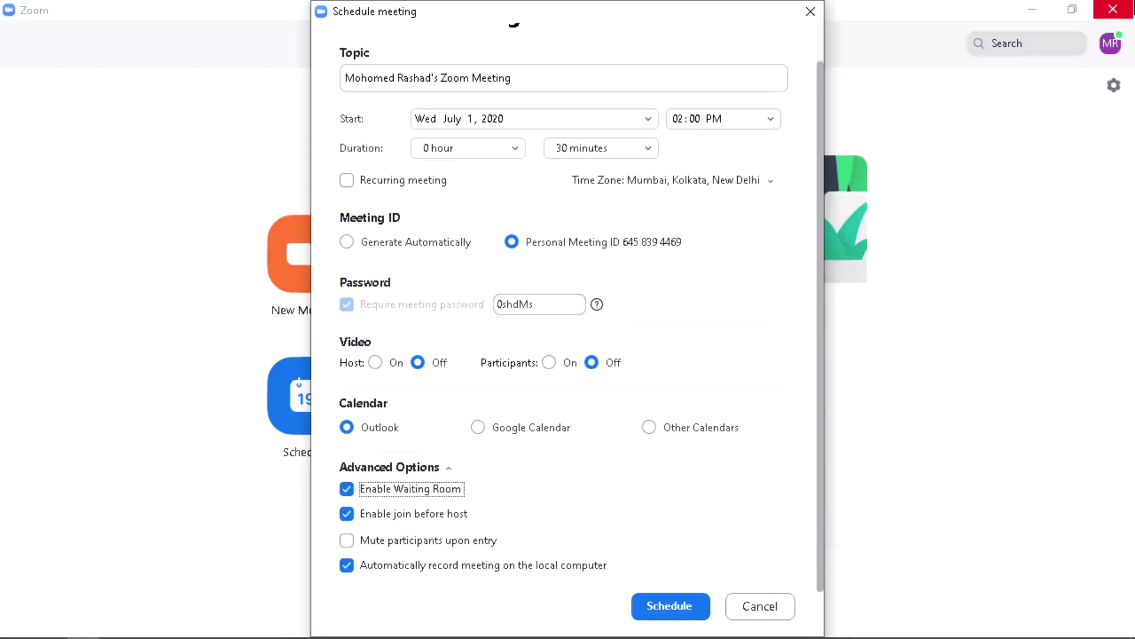
Pass the join before host, mute on entry and local recording options, then cancel scheduling.
{"action": "key", "text": "Tab"}
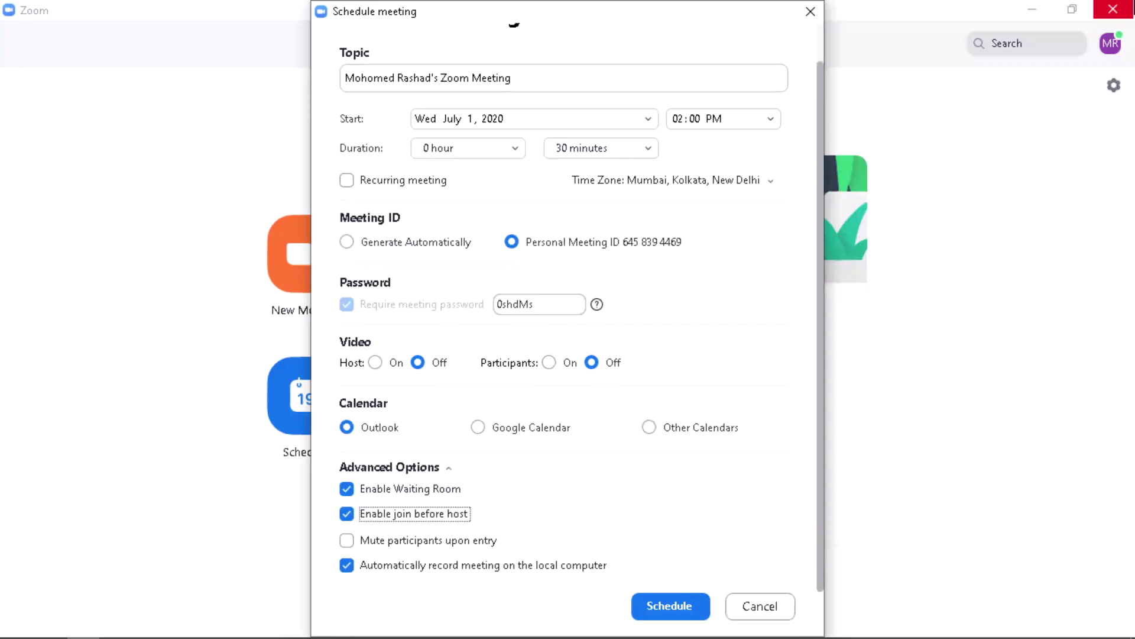
{"action": "key", "text": "Tab"}
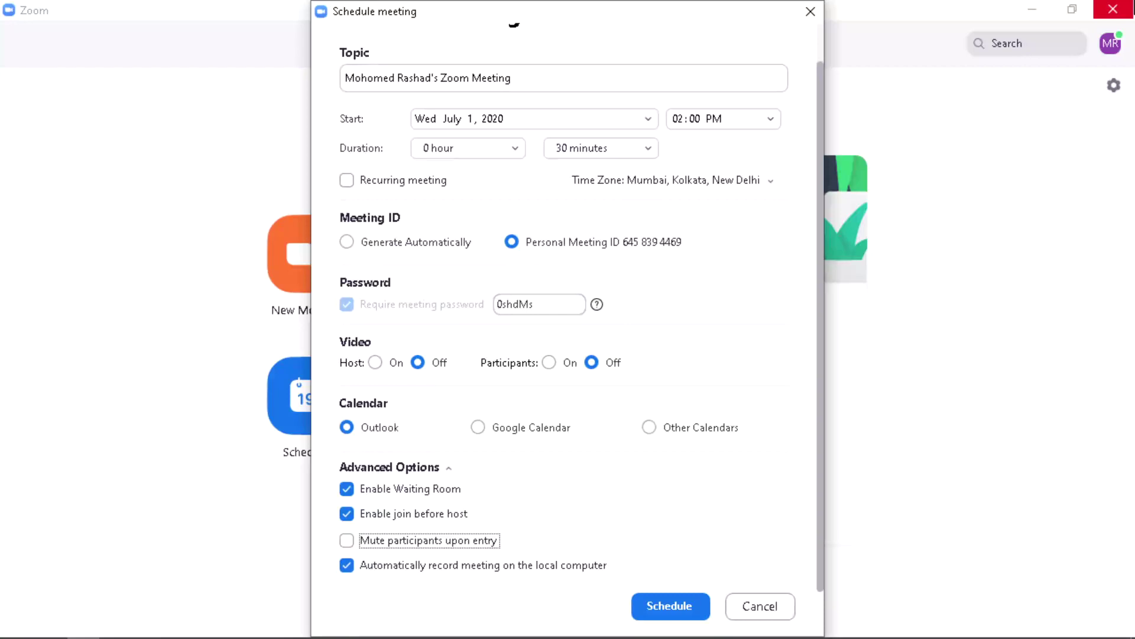
{"action": "key", "text": "Tab"}
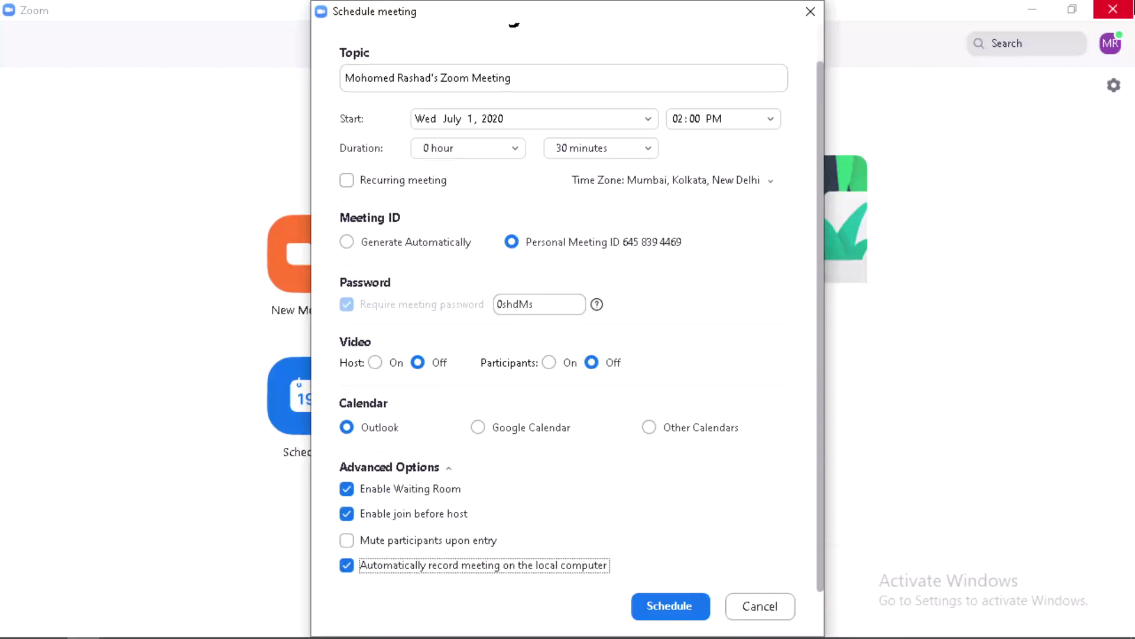
{"action": "key", "text": "Tab"}
{"action": "key", "text": "Tab"}
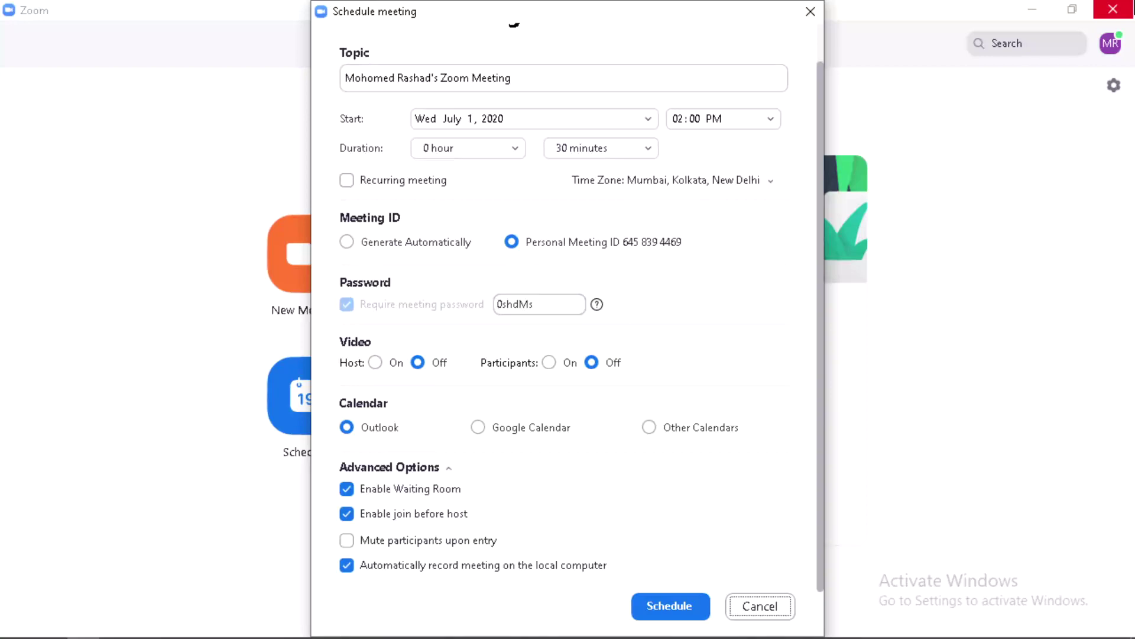
{"action": "key", "text": "Return"}
Step through screen sharing, the clock banner and upcoming meetings notice, then switch to Chat.
{"action": "key", "text": "Tab"}
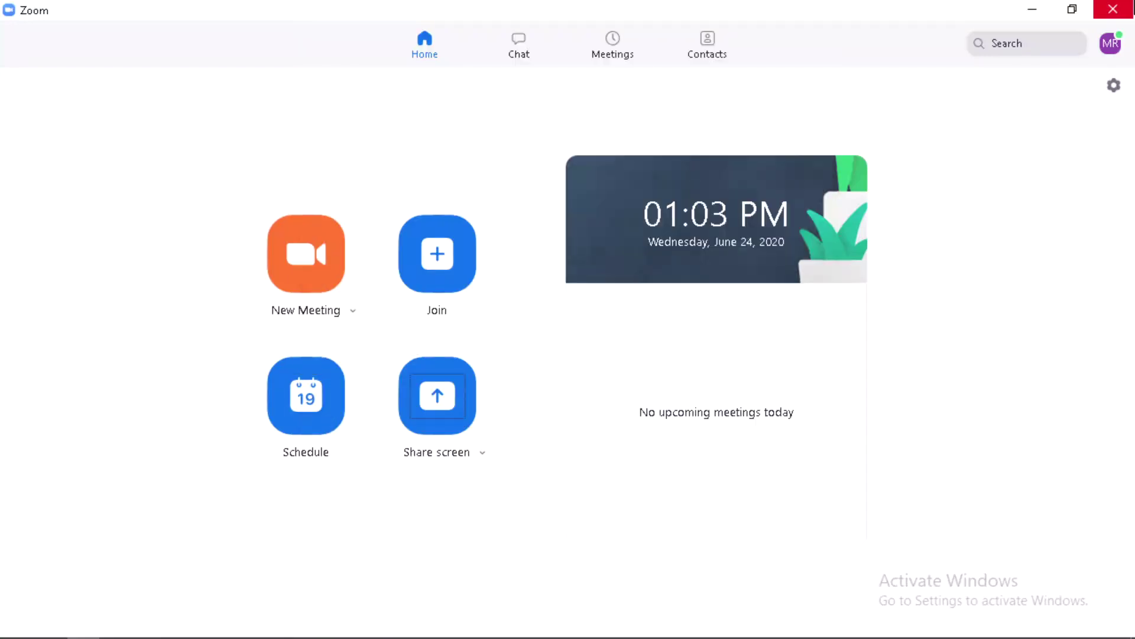
{"action": "key", "text": "Tab"}
{"action": "key", "text": "Tab"}
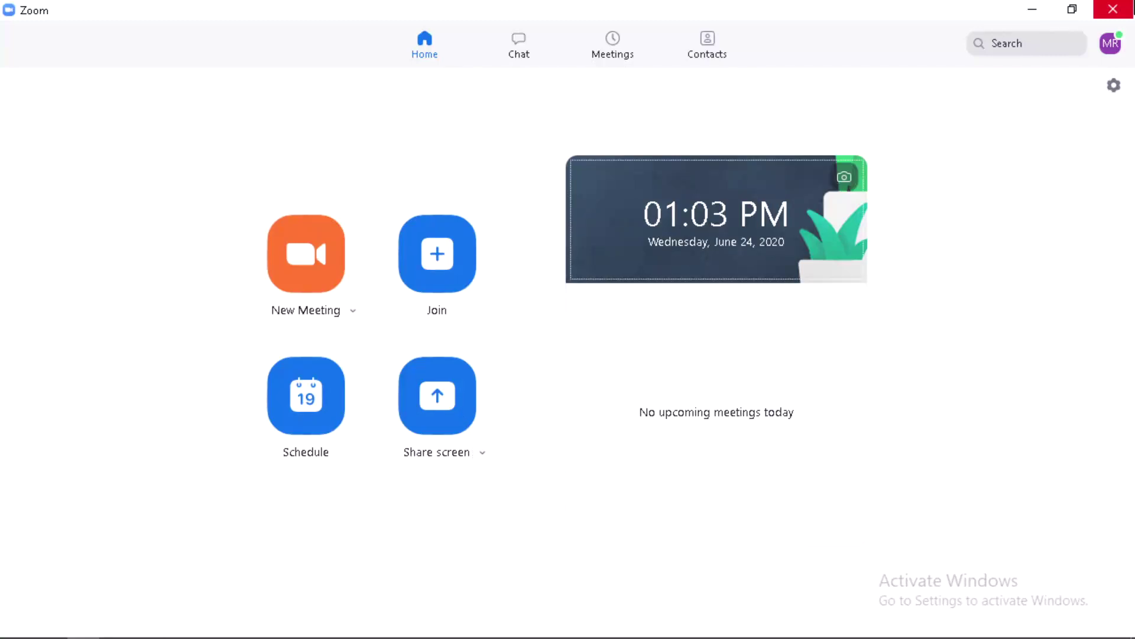
{"action": "key", "text": "Tab"}
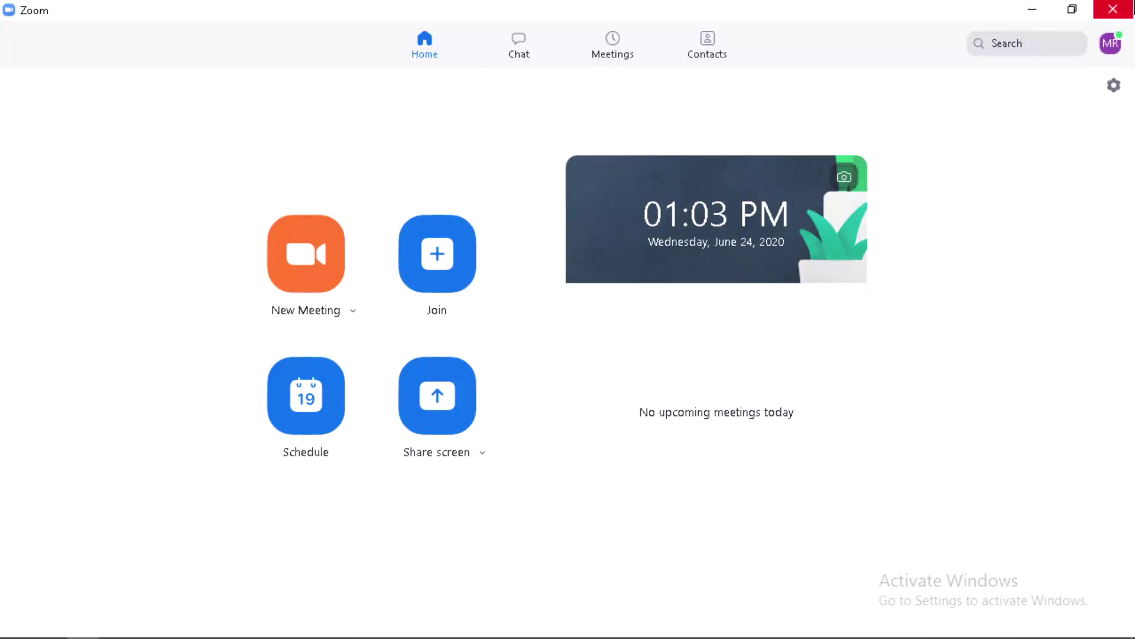
{"action": "key", "text": "Tab"}
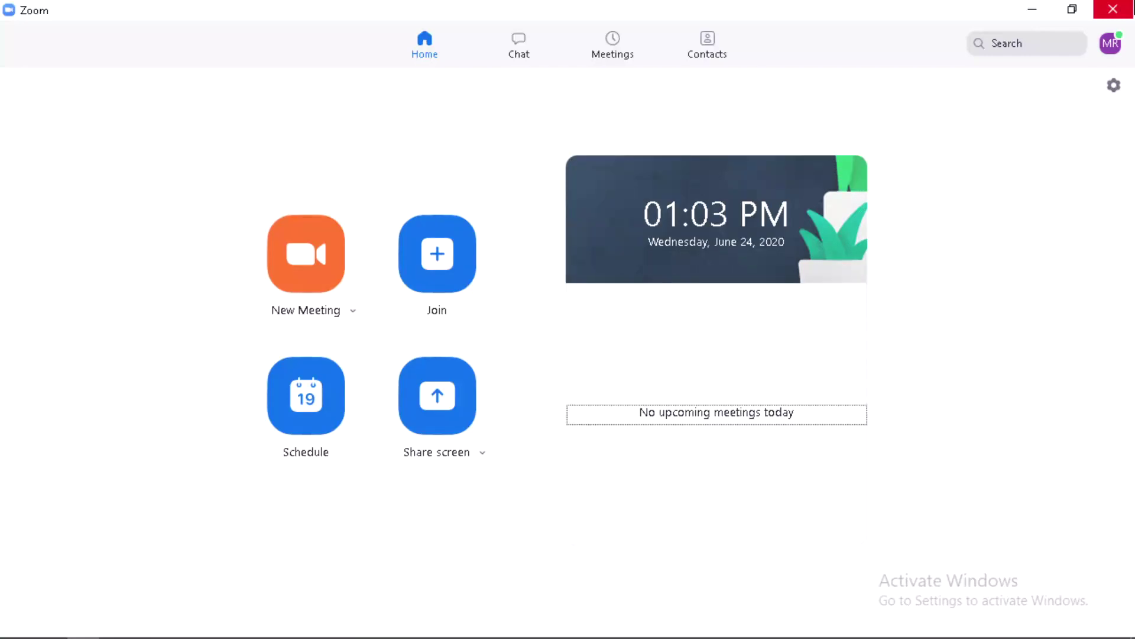
{"action": "key", "text": "Tab"}
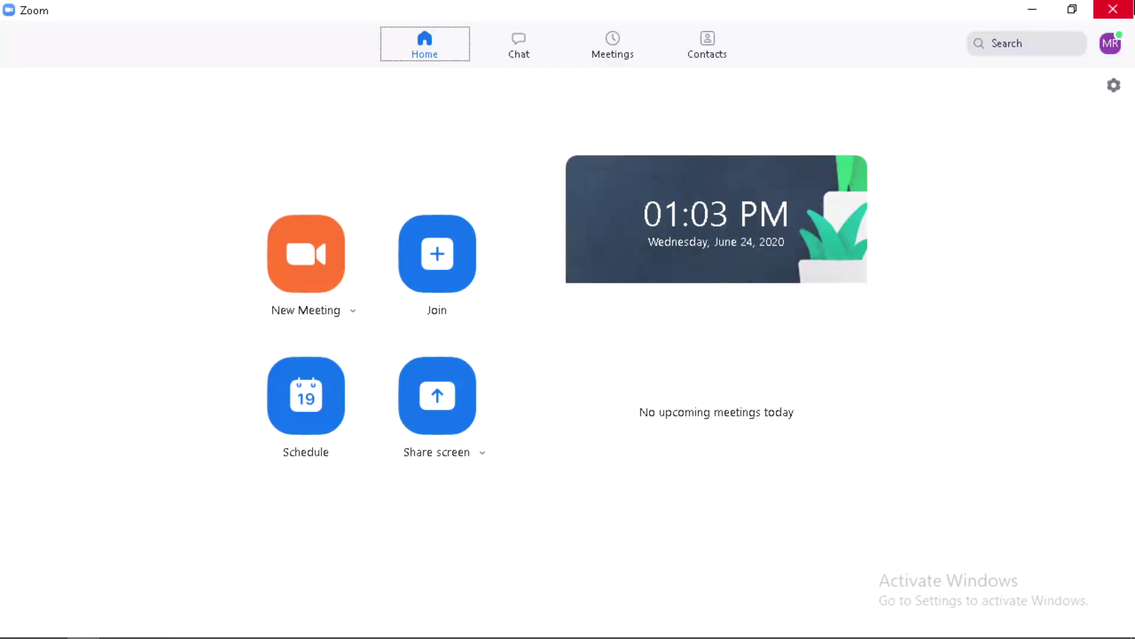
{"action": "key", "text": "Right"}
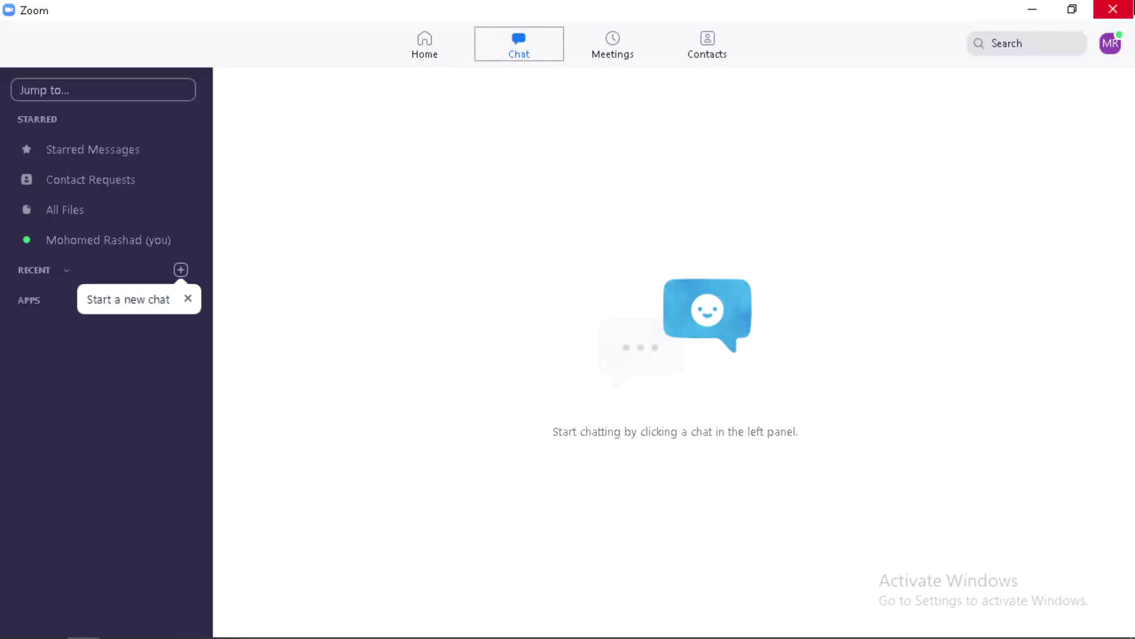
Browse Starred Messages, Contact Requests, All Files and Recent in the chat sidebar, then switch to Meetings.
{"action": "key", "text": "Tab"}
{"action": "key", "text": "Tab"}
{"action": "key", "text": "Tab"}
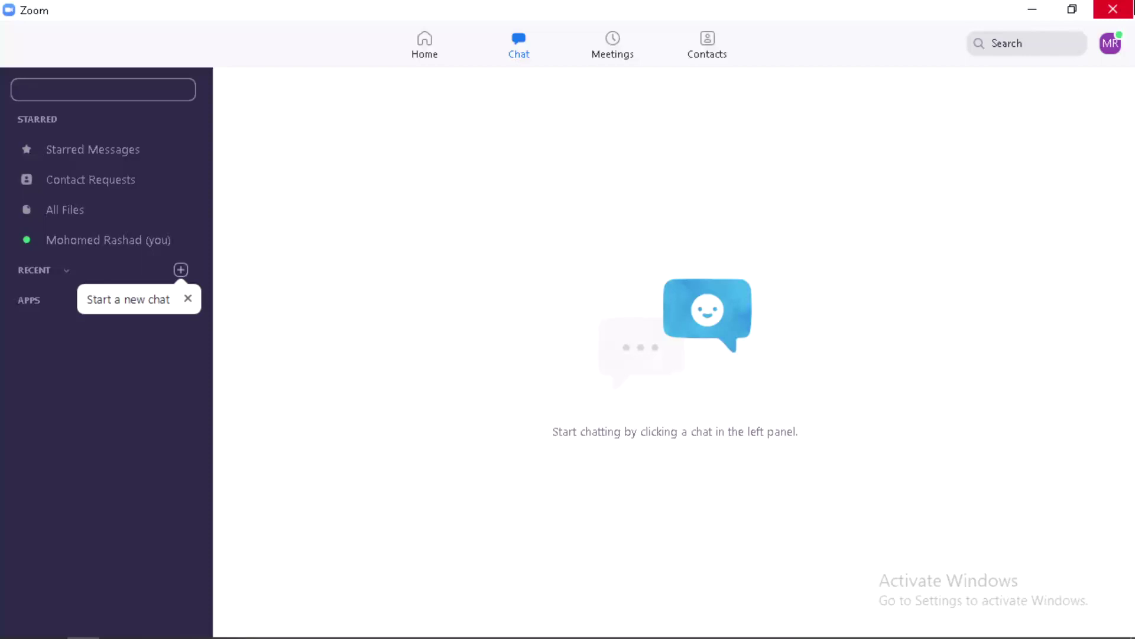
{"action": "key", "text": "Tab"}
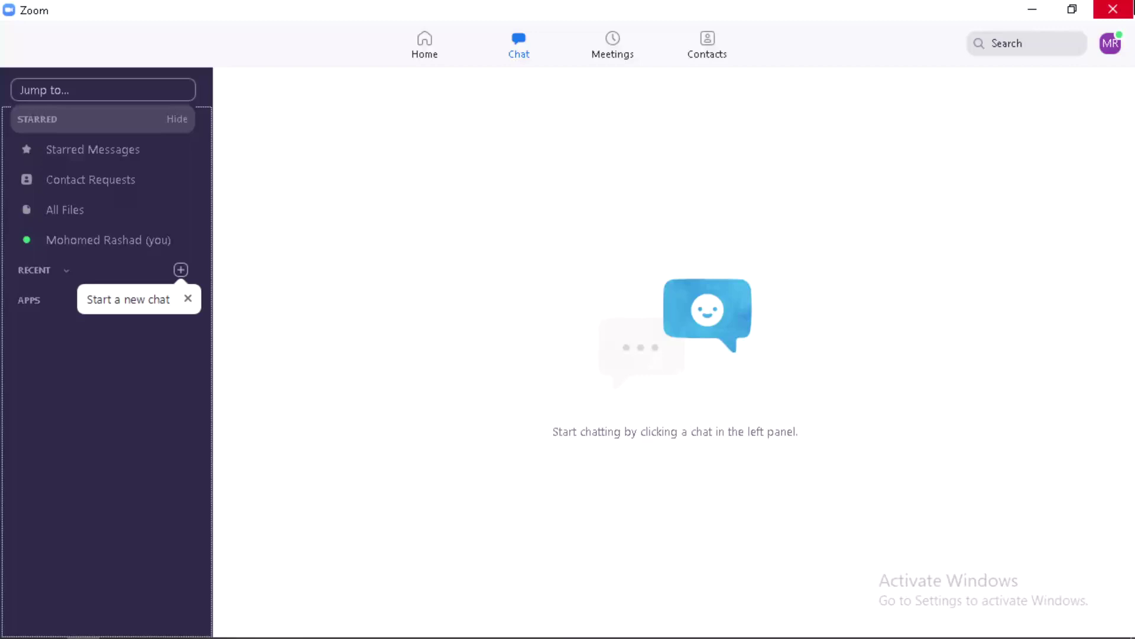
{"action": "key", "text": "Down"}
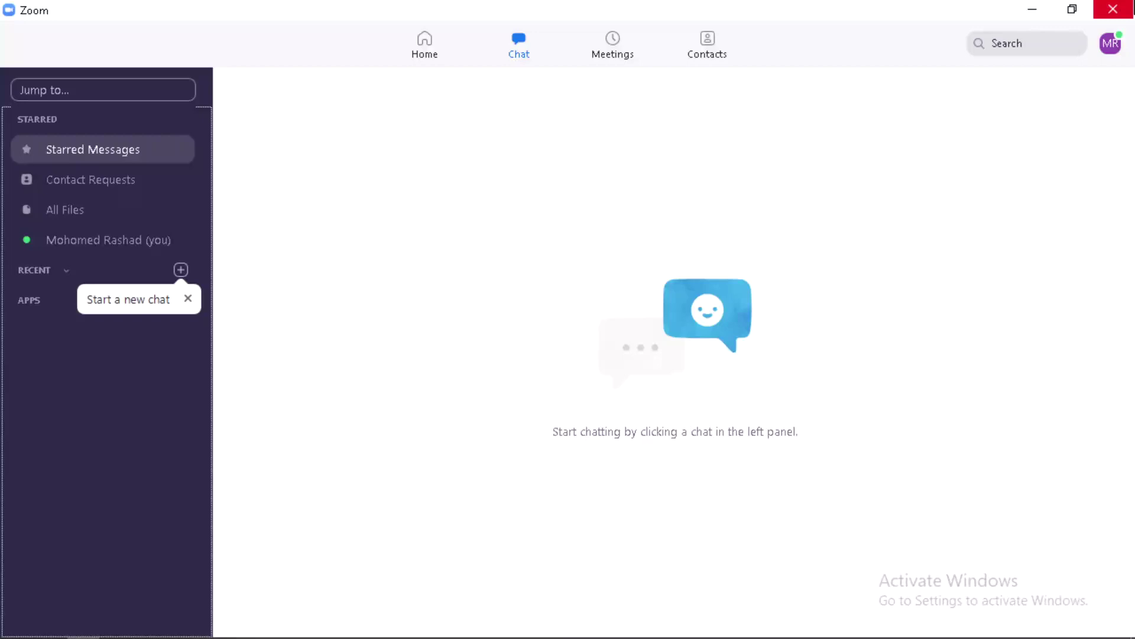
{"action": "key", "text": "Down"}
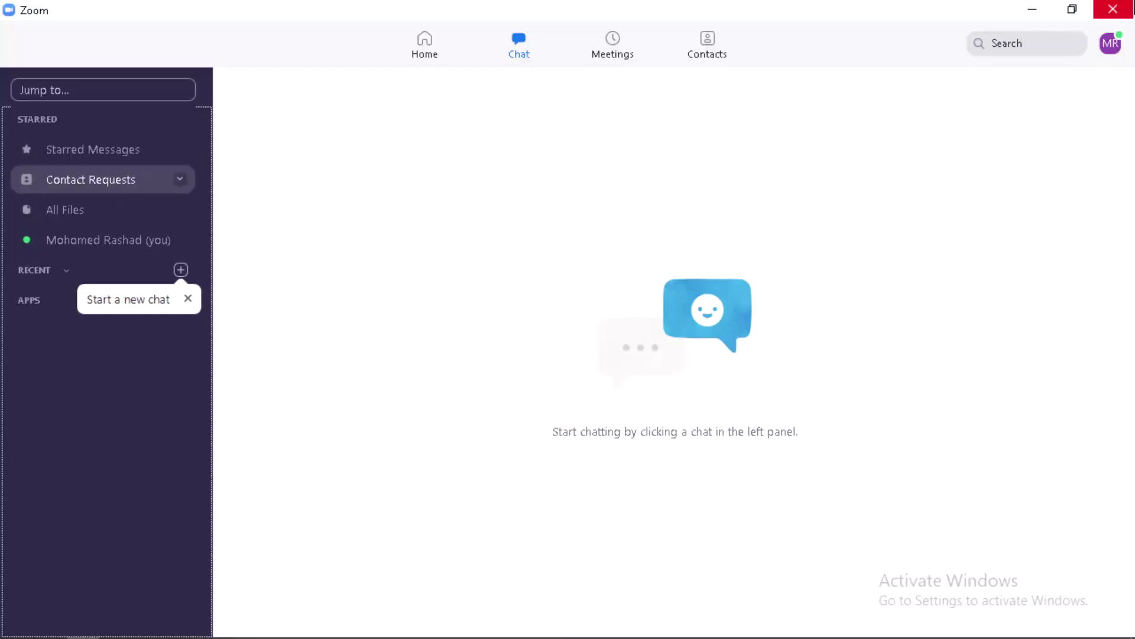
{"action": "key", "text": "Down"}
{"action": "key", "text": "Down"}
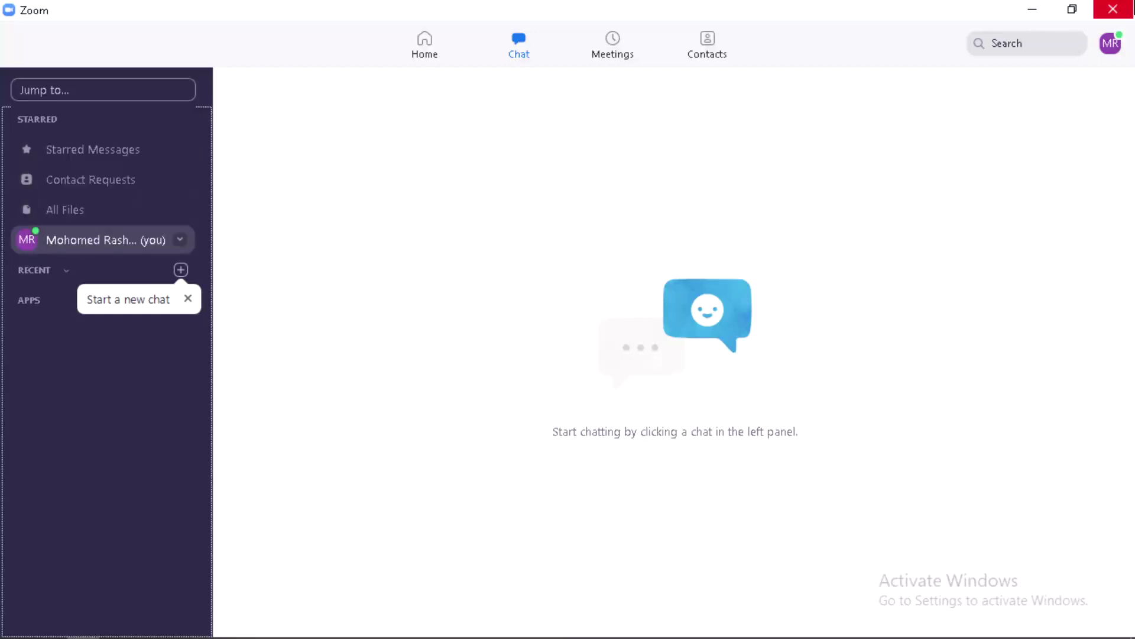
{"action": "key", "text": "Down"}
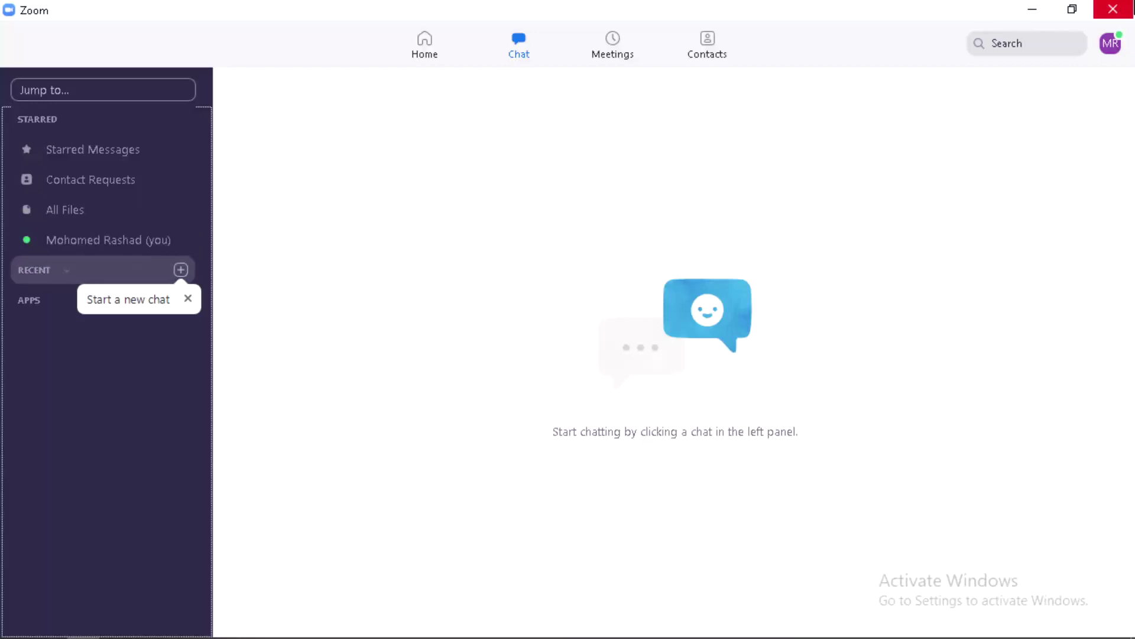
{"action": "key", "text": "Down"}
{"action": "key", "text": "Tab"}
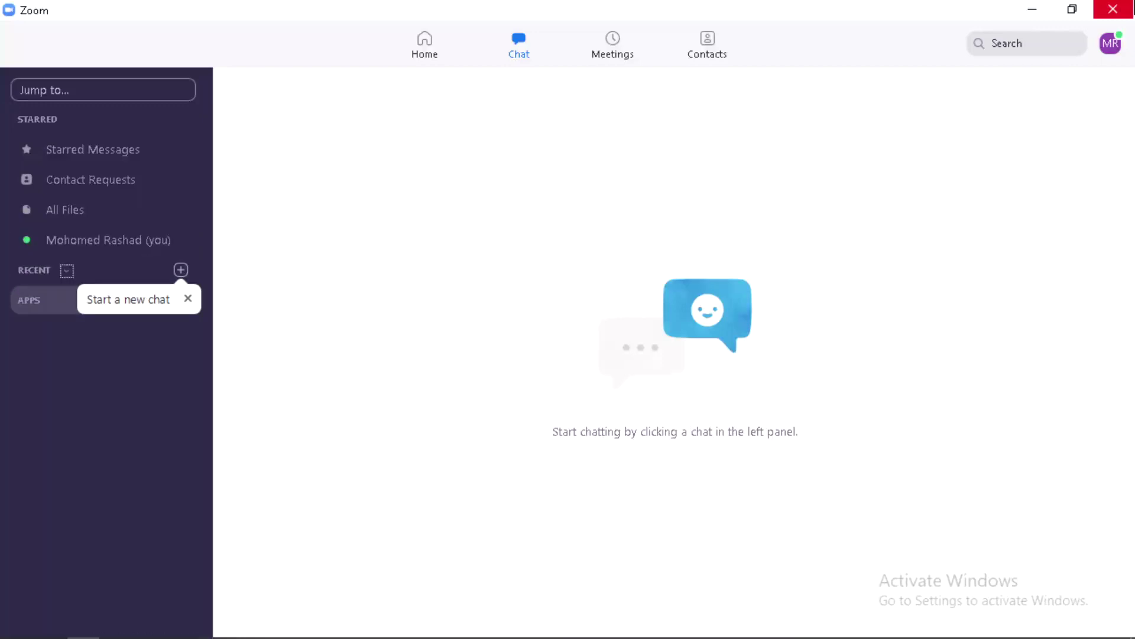
{"action": "key", "text": "Tab"}
{"action": "key", "text": "Tab"}
{"action": "key", "text": "Right"}
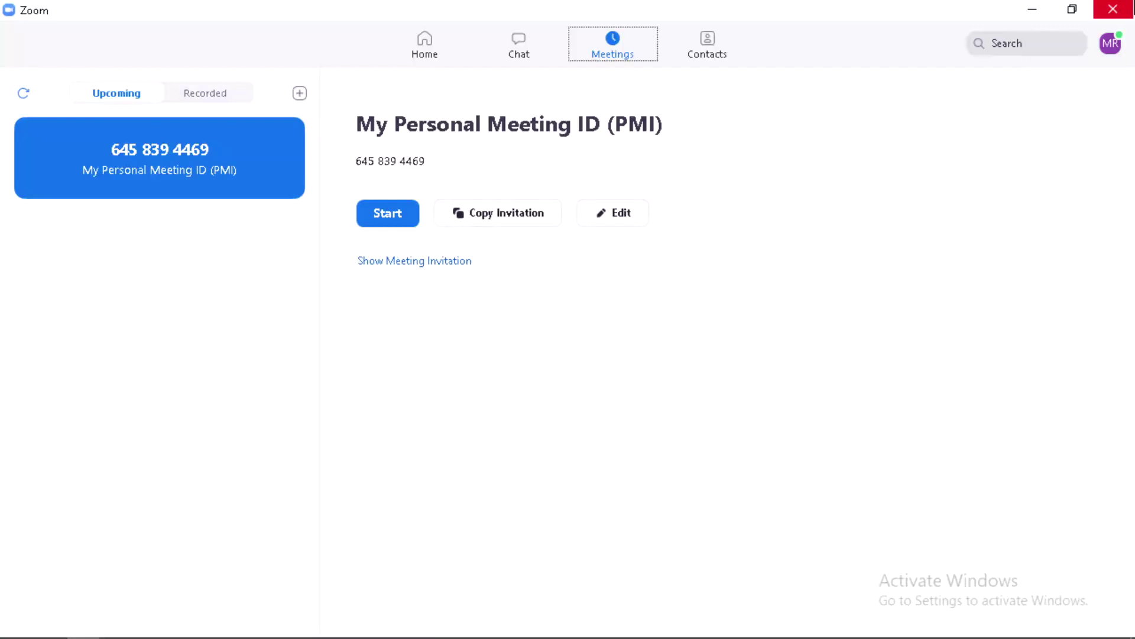
Toggle between Recorded and Upcoming meetings and review the Personal Meeting ID's details and actions.
{"action": "key", "text": "Tab"}
{"action": "key", "text": "Tab"}
{"action": "key", "text": "Tab"}
{"action": "key", "text": "Tab"}
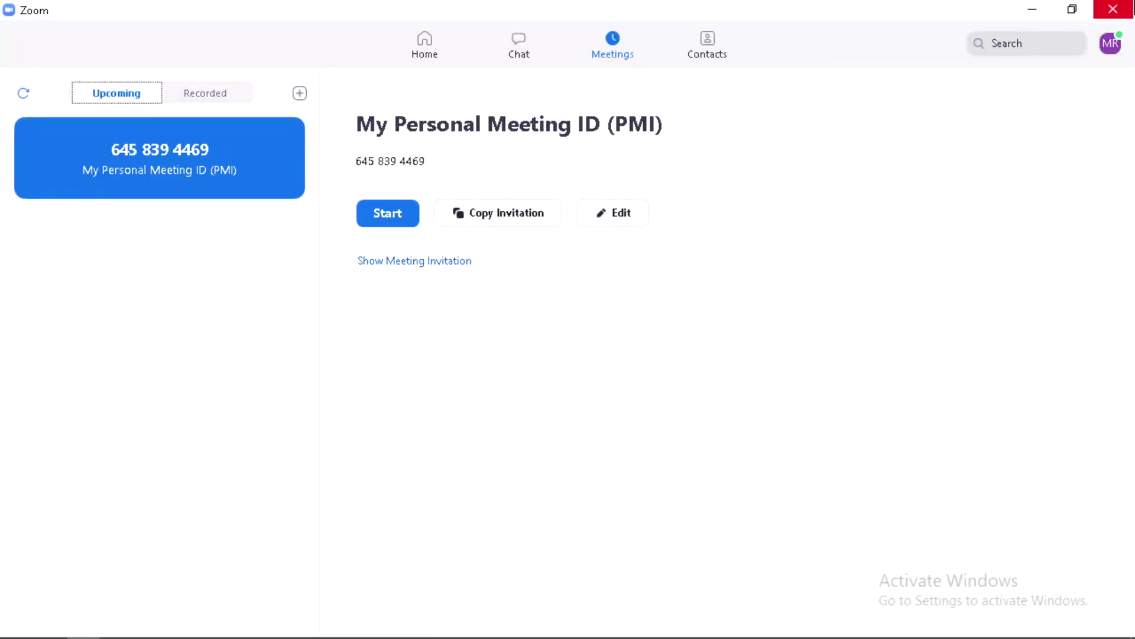
{"action": "key", "text": "Right"}
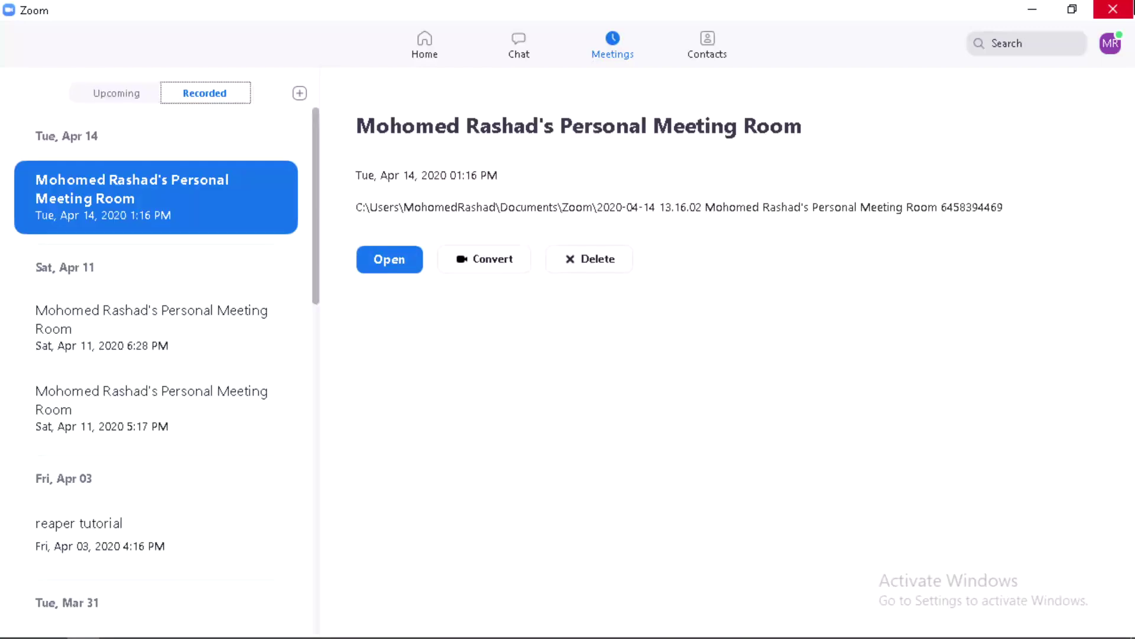
{"action": "key", "text": "Left"}
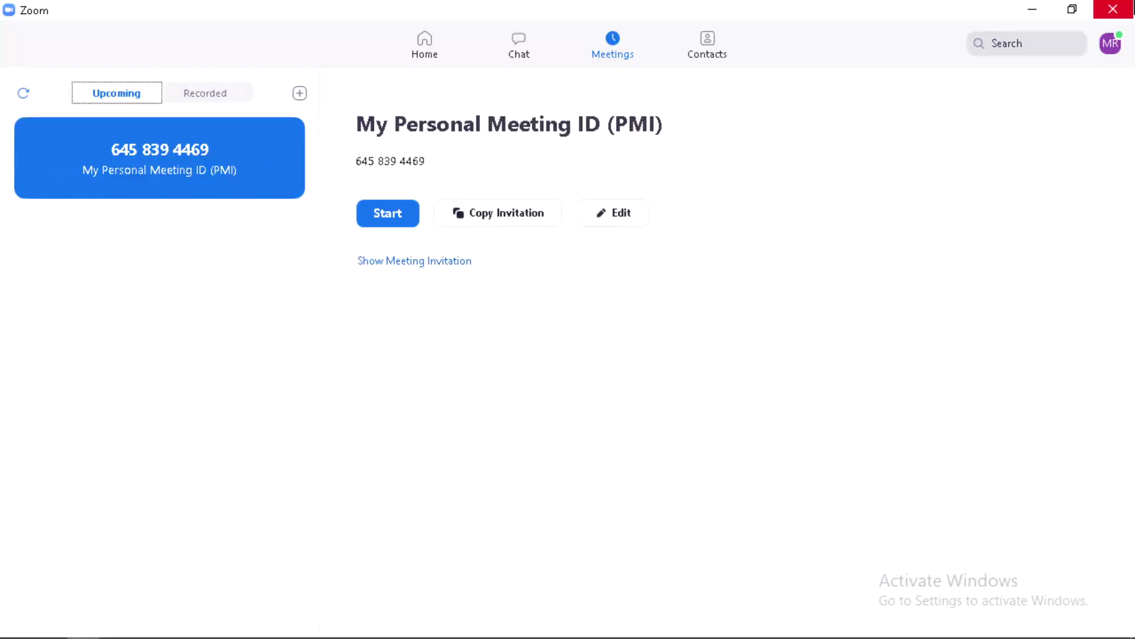
{"action": "key", "text": "Tab"}
{"action": "key", "text": "Tab"}
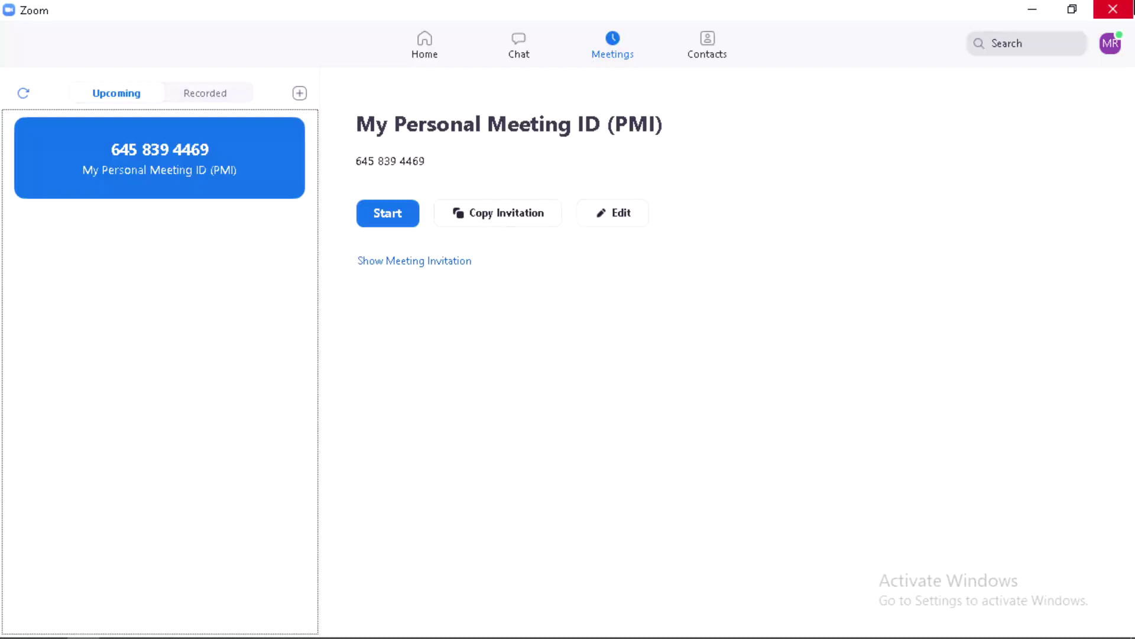
{"action": "key", "text": "Tab"}
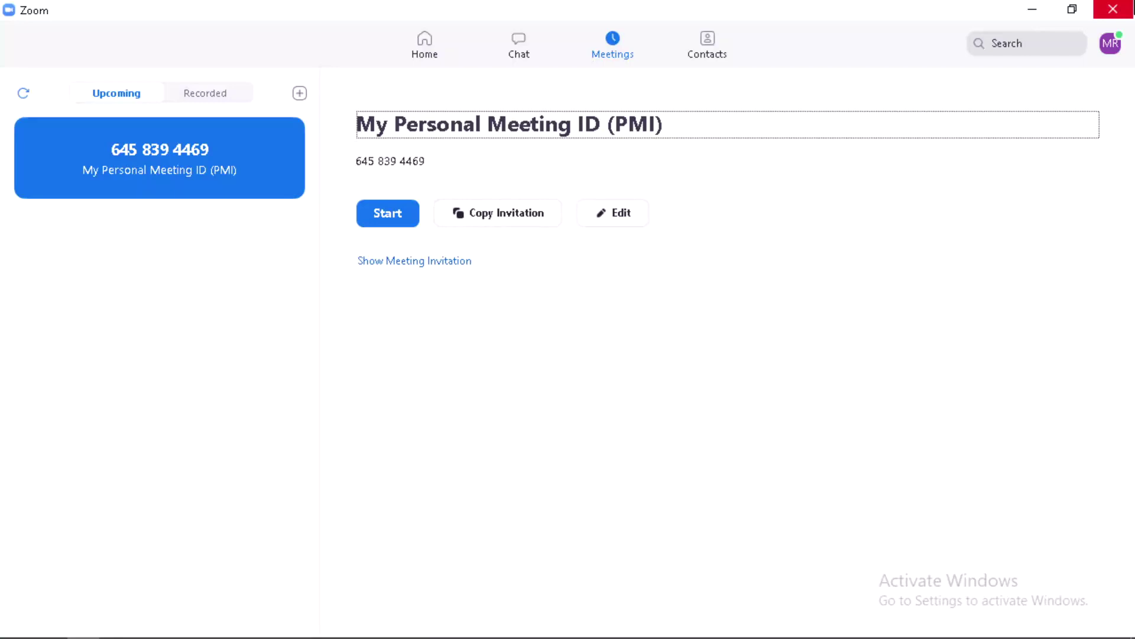
{"action": "key", "text": "Tab"}
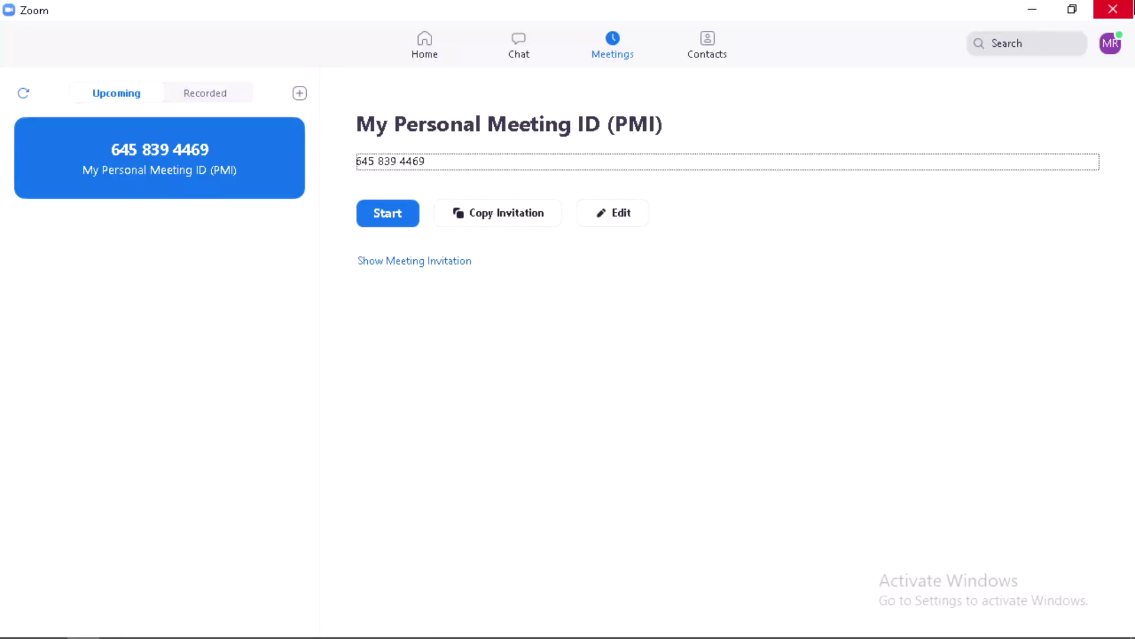
{"action": "key", "text": "Tab"}
{"action": "key", "text": "Tab"}
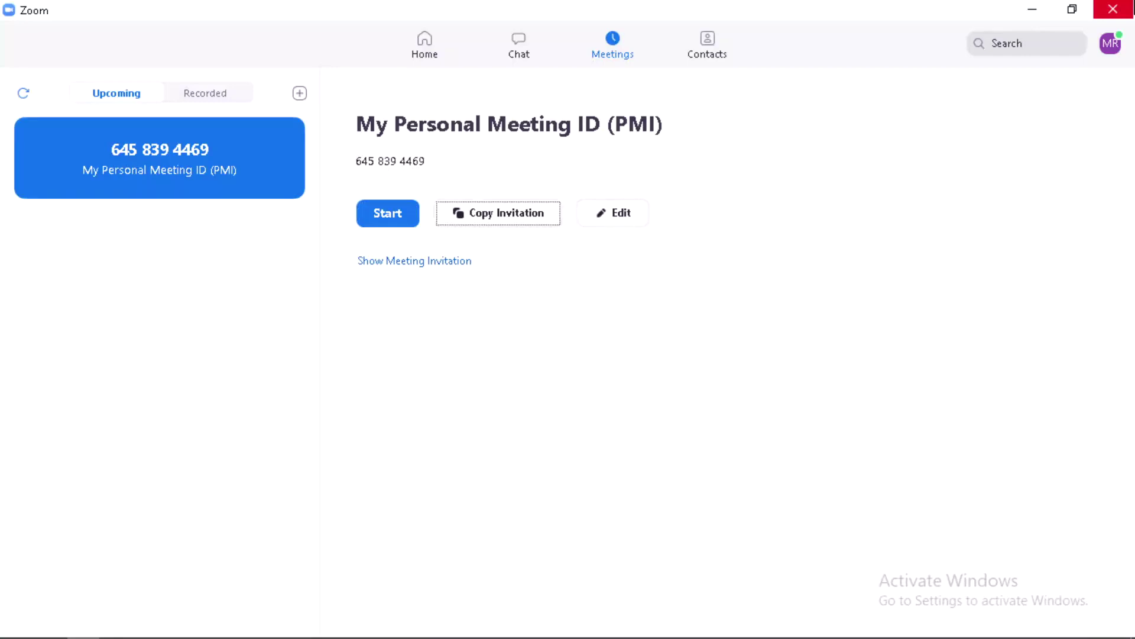
{"action": "key", "text": "Tab"}
{"action": "key", "text": "Tab"}
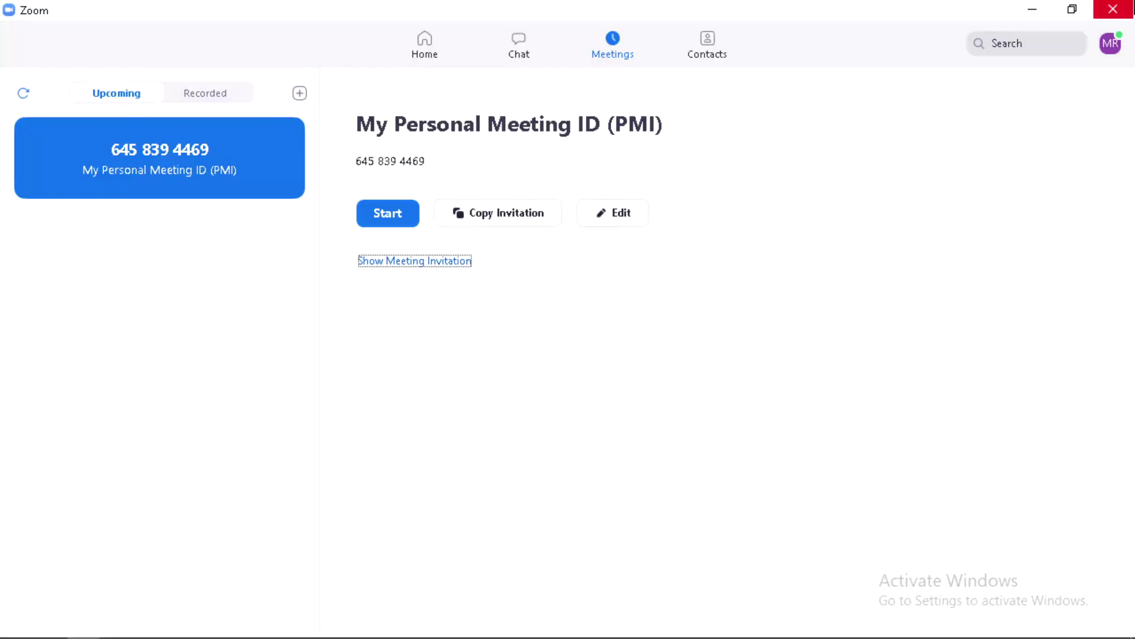
{"action": "key", "text": "Tab"}
Switch to Contacts, back to Home, and focus the settings gear.
{"action": "key", "text": "Right"}
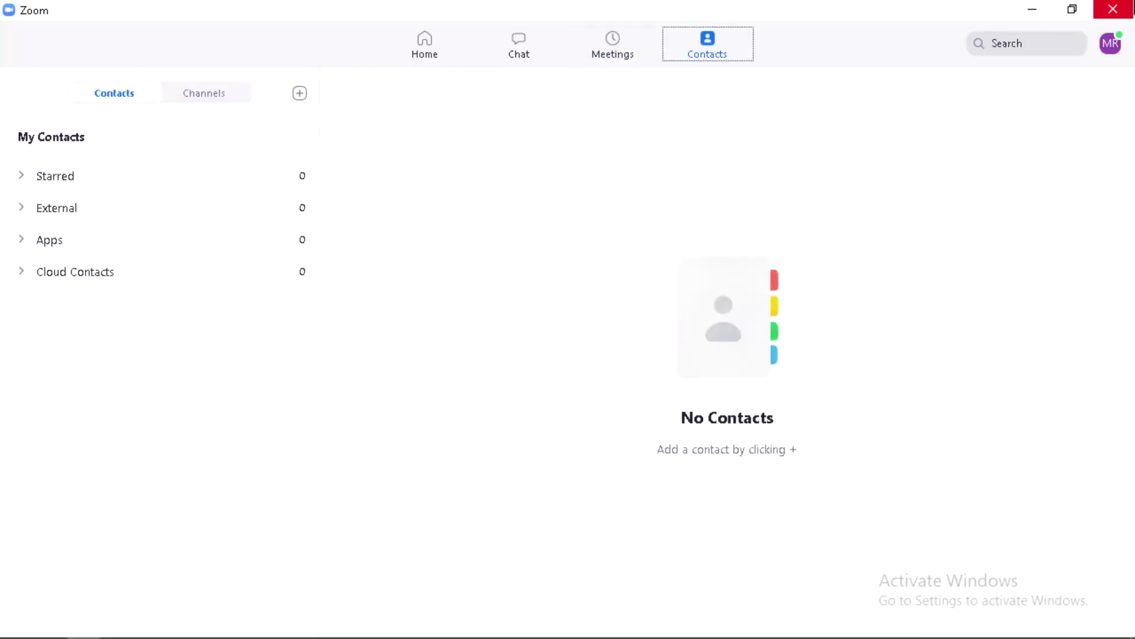
{"action": "key", "text": "Right"}
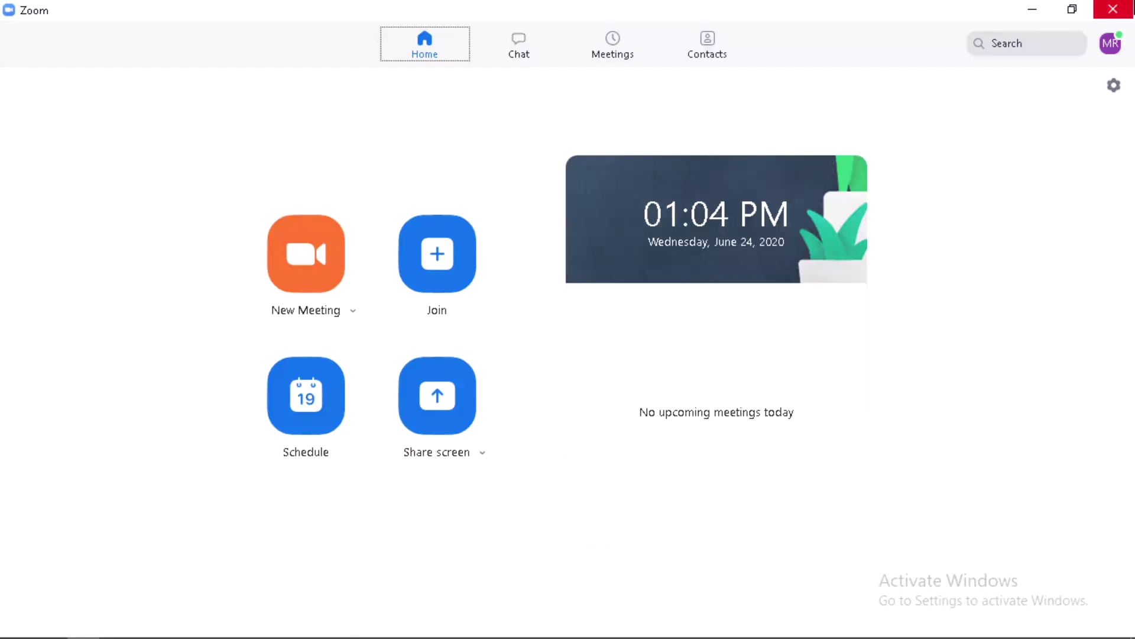
{"action": "key", "text": "Tab"}
{"action": "key", "text": "Tab"}
{"action": "key", "text": "Tab"}
Open Settings, browse the Video, Audio, Virtual Background and Statistics categories, then enter the General options.
{"action": "key", "text": "Return"}
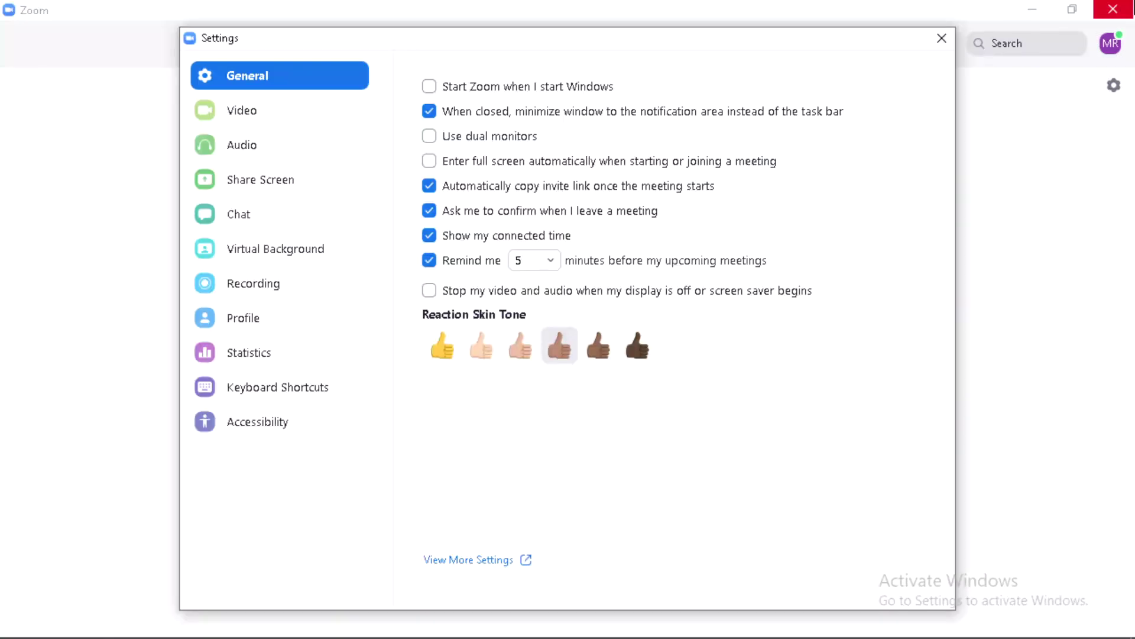
{"action": "key", "text": "Tab"}
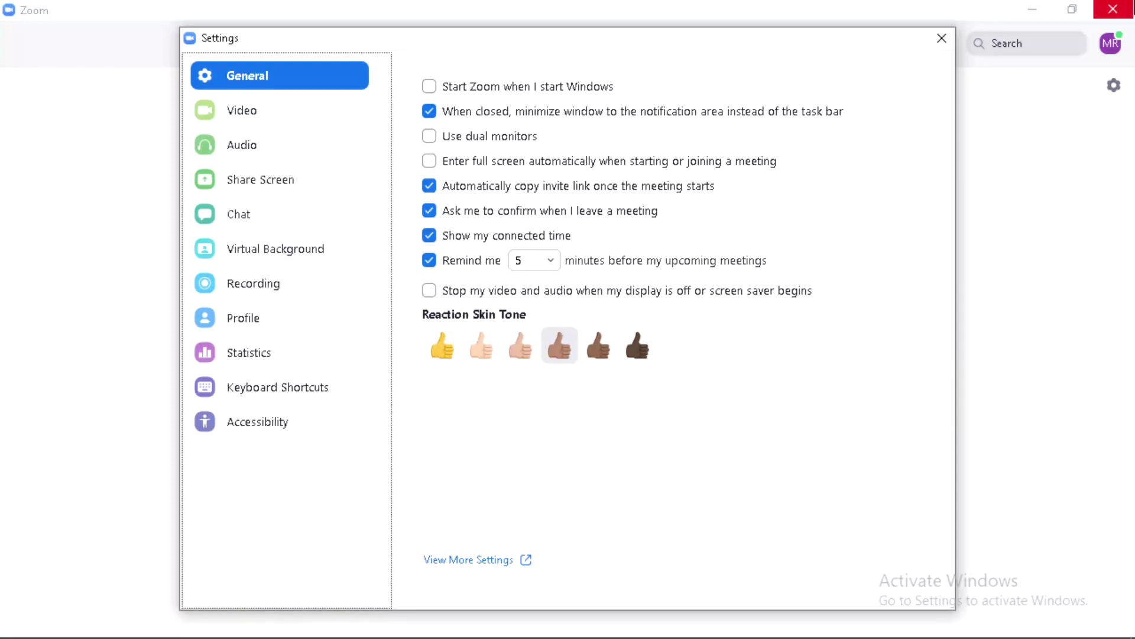
{"action": "key", "text": "Down"}
{"action": "key", "text": "Down"}
{"action": "key", "text": "Down"}
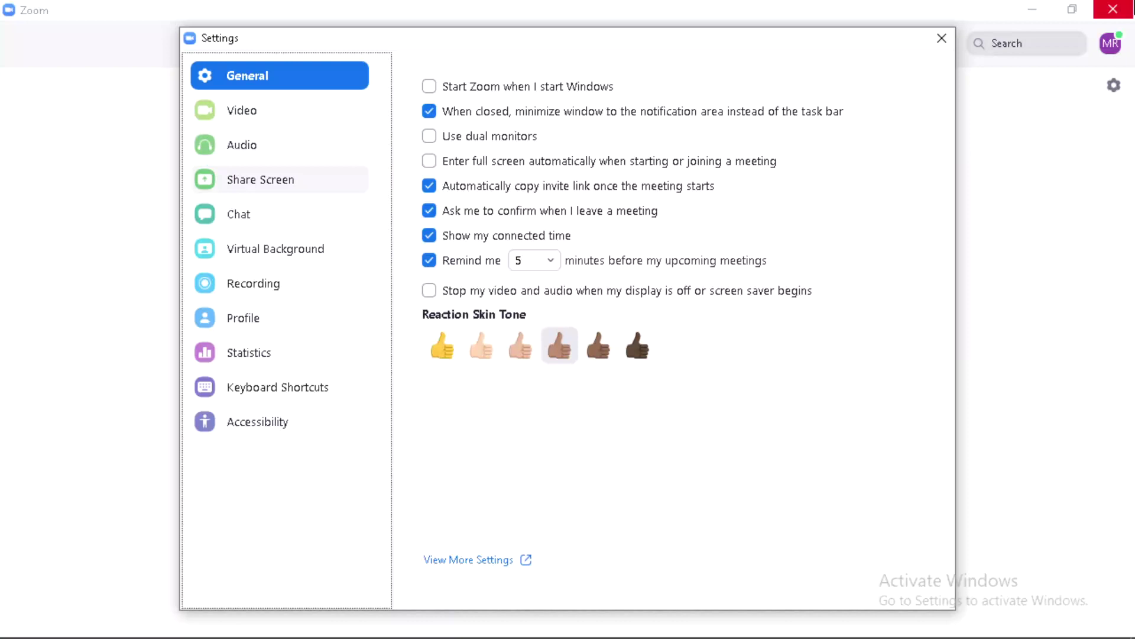
{"action": "key", "text": "Down"}
{"action": "key", "text": "Down"}
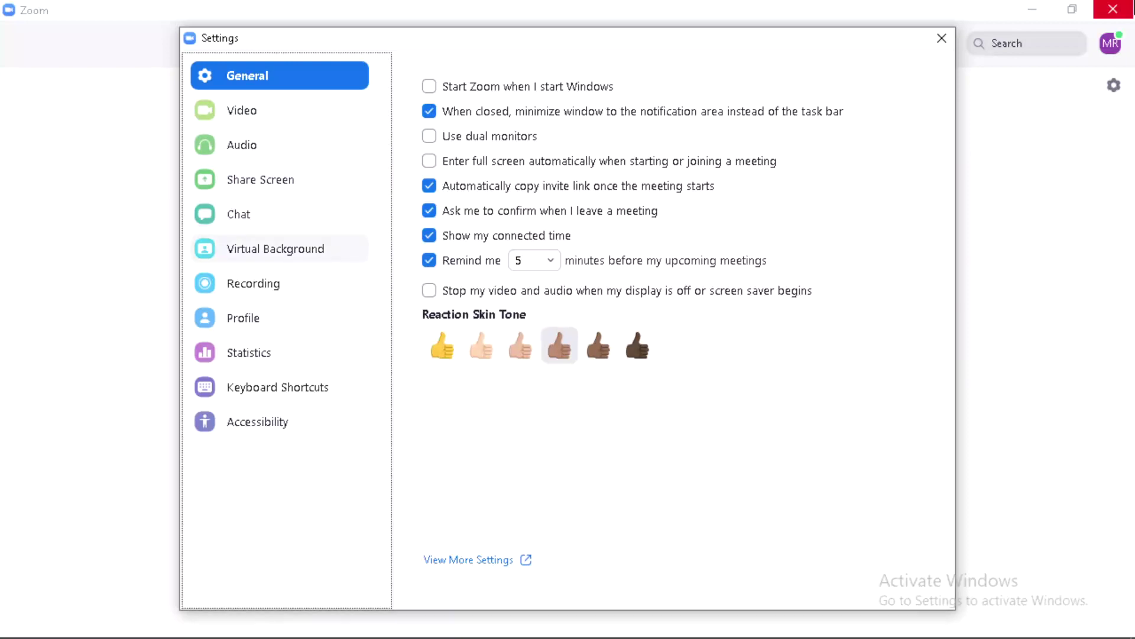
{"action": "key", "text": "Down"}
{"action": "key", "text": "Down"}
{"action": "key", "text": "Down"}
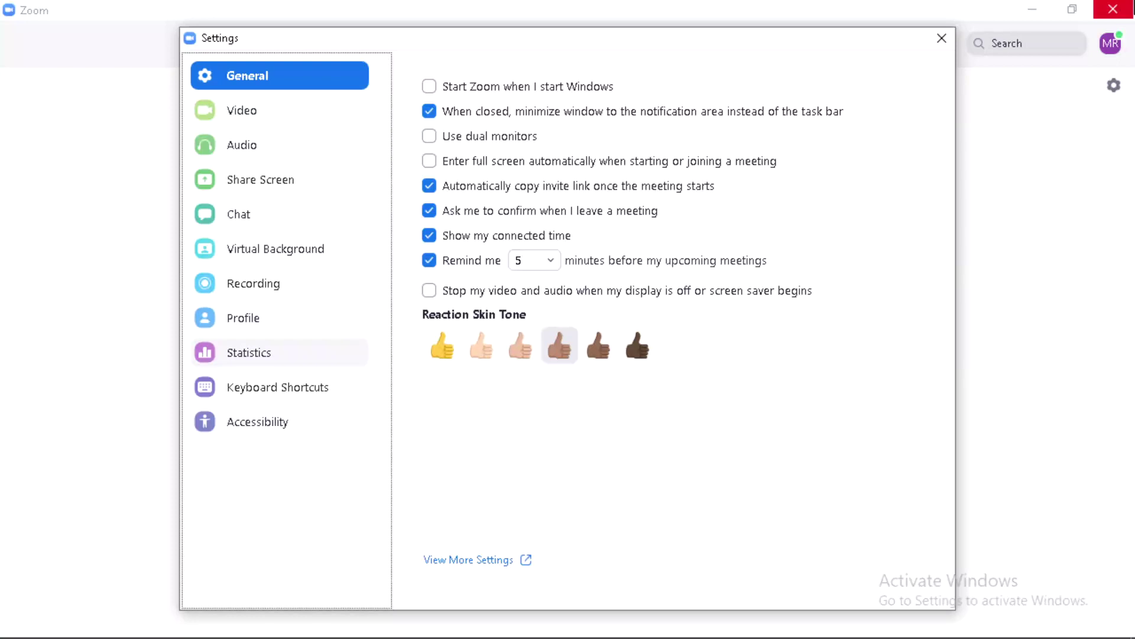
{"action": "key", "text": "Down"}
{"action": "key", "text": "Down"}
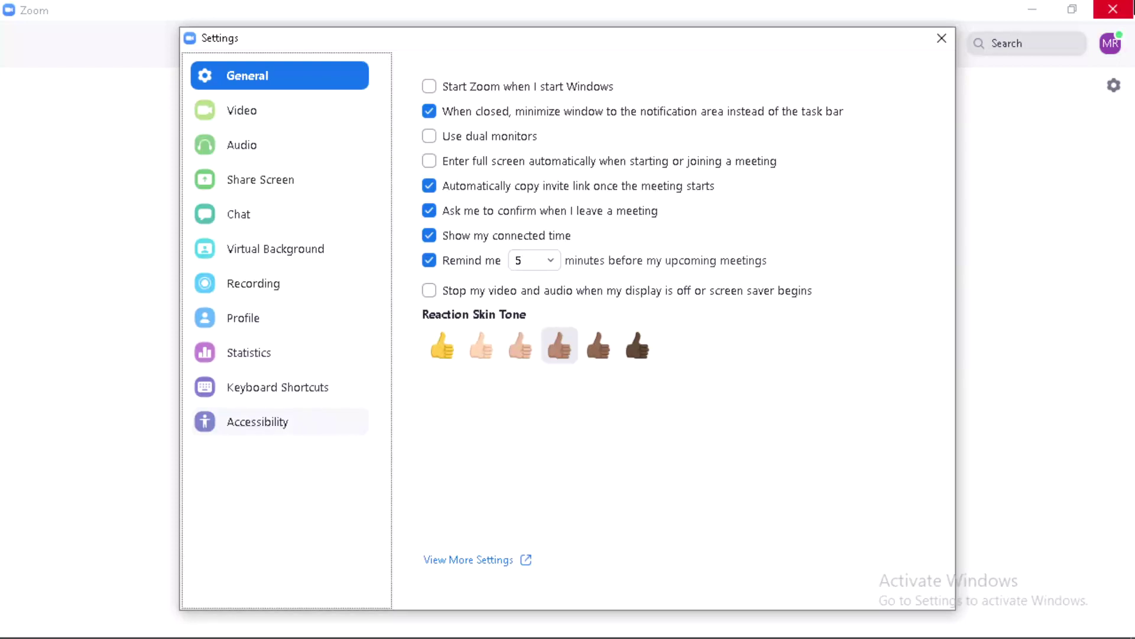
{"action": "key", "text": "Tab"}
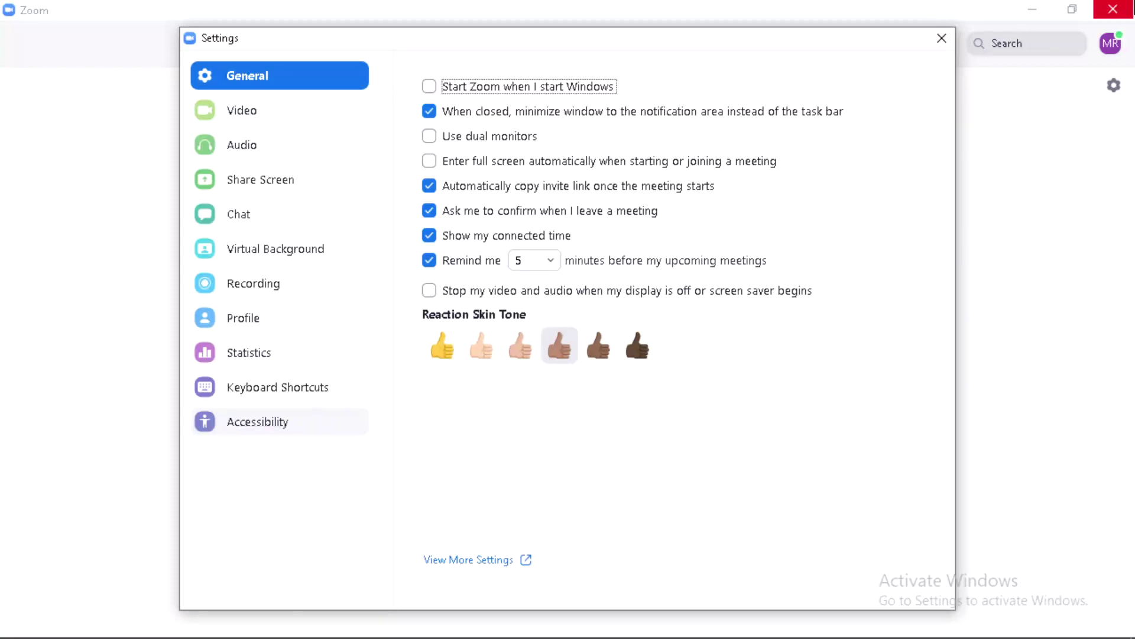
Turn on 'Enter full screen automatically' when starting or joining a meeting.
{"action": "key", "text": "Tab"}
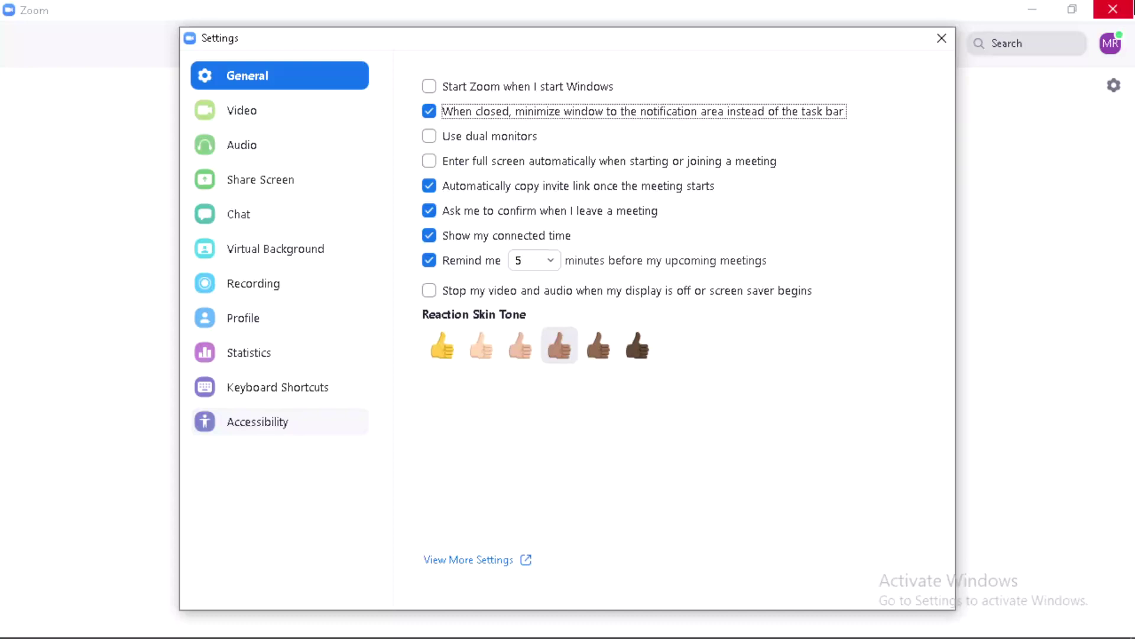
{"action": "key", "text": "Tab"}
{"action": "key", "text": "Tab"}
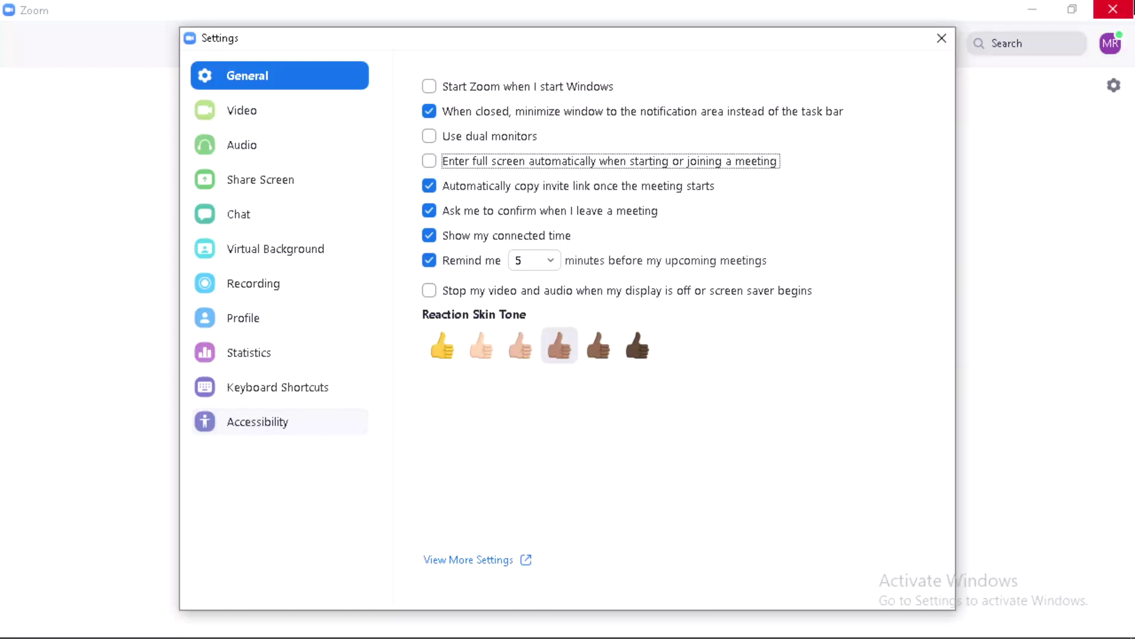
{"action": "key", "text": "space"}
Move past the remaining General settings and close Settings, back to the Home screen.
{"action": "key", "text": "Tab"}
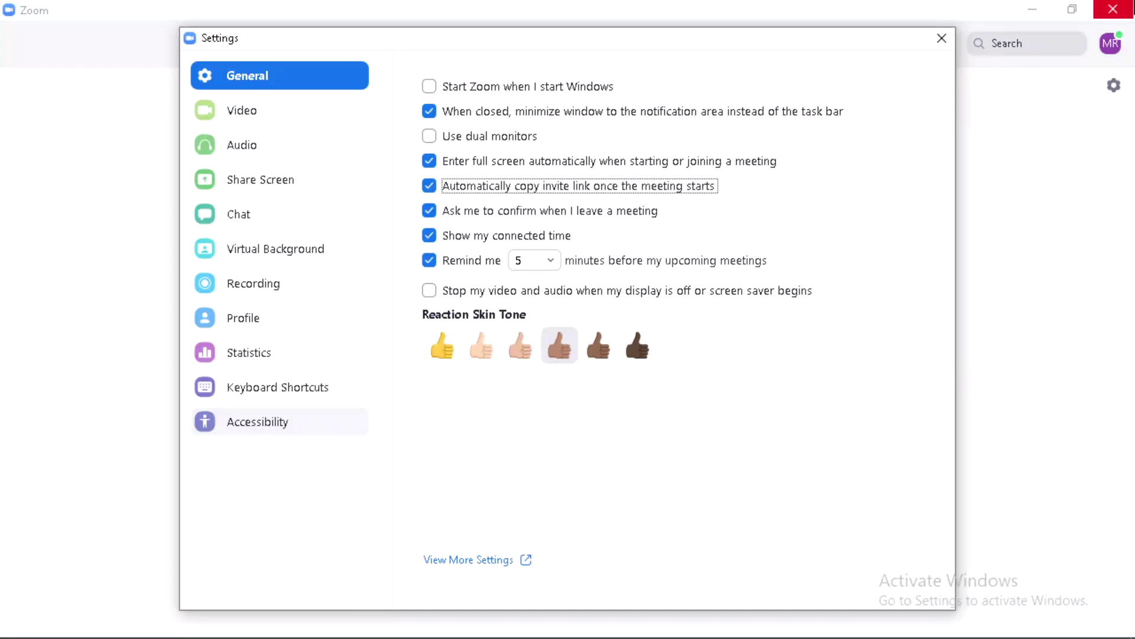
{"action": "key", "text": "Tab"}
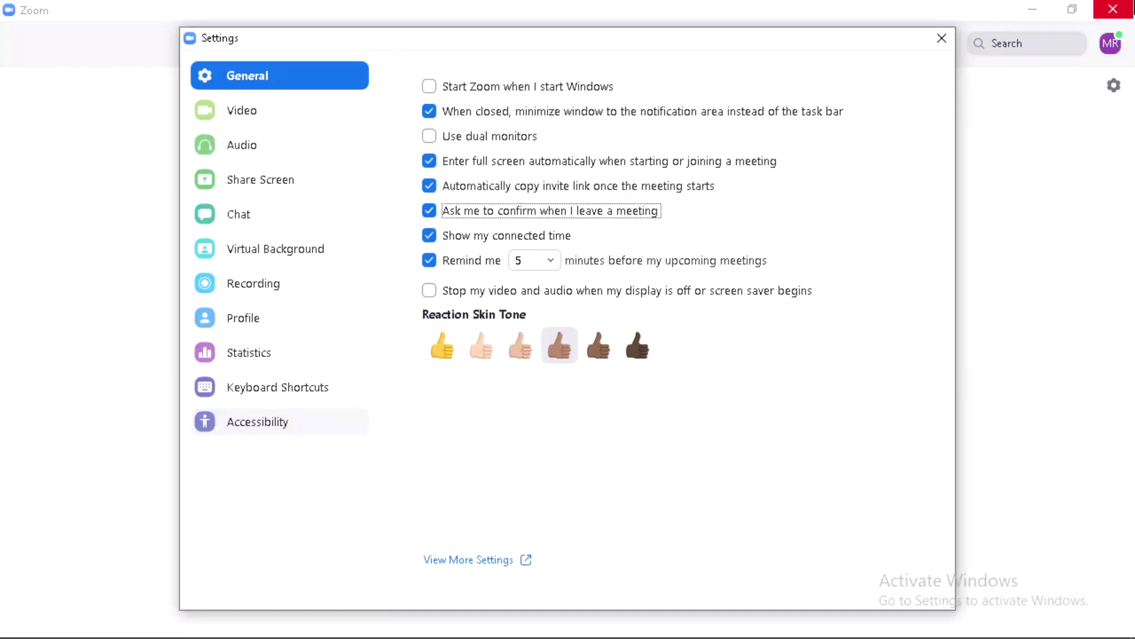
{"action": "key", "text": "Tab"}
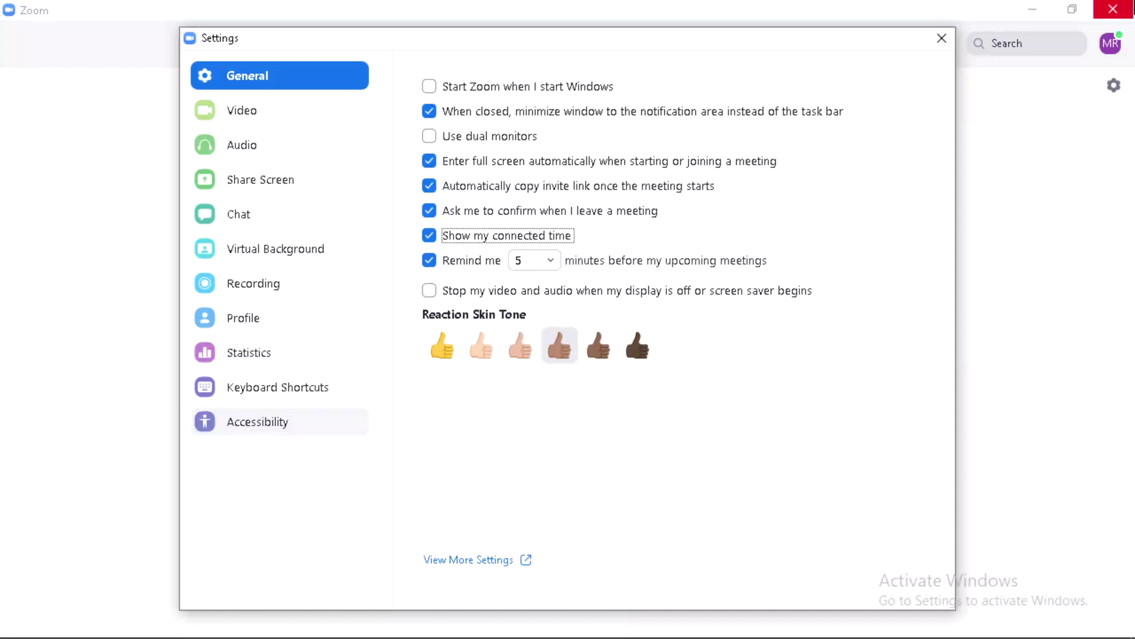
{"action": "key", "text": "Tab"}
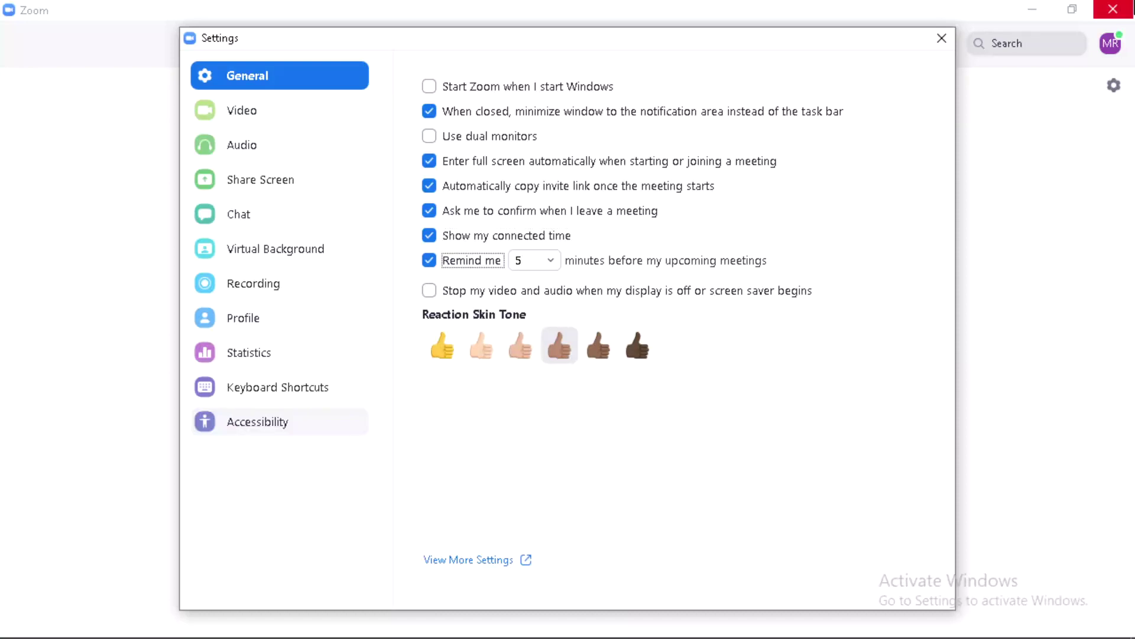
{"action": "key", "text": "Tab"}
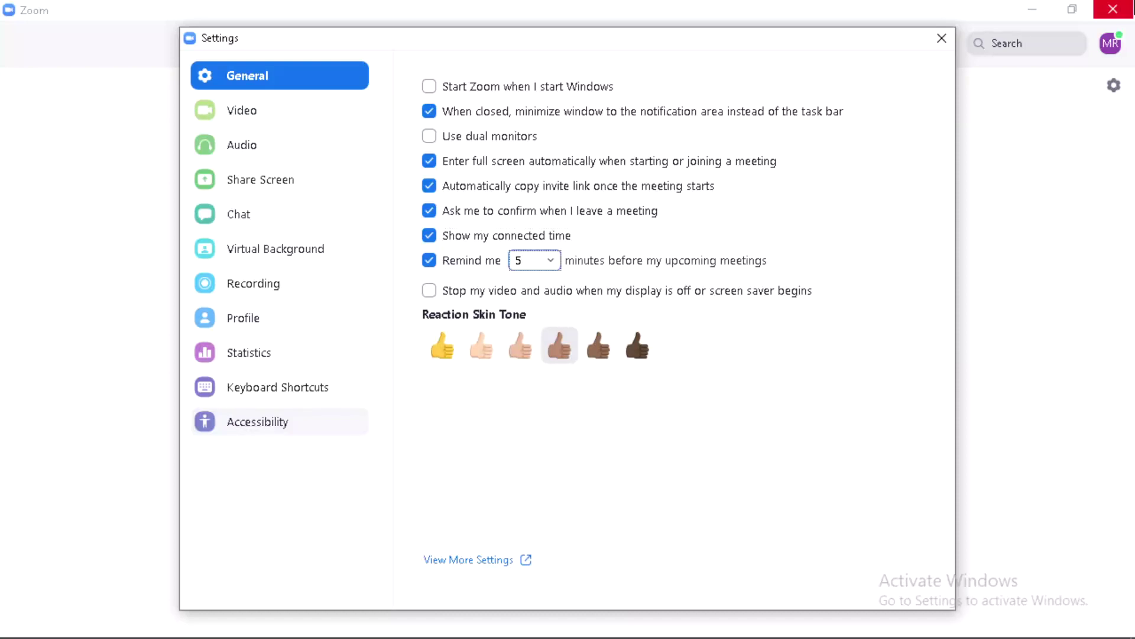
{"action": "key", "text": "Tab"}
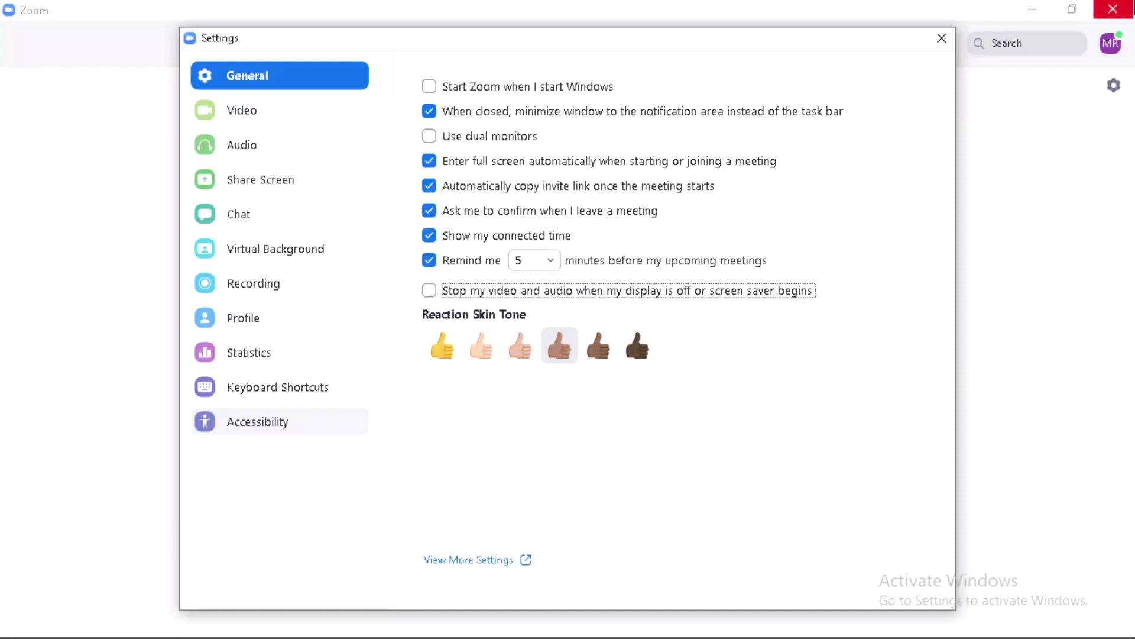
{"action": "key", "text": "Tab"}
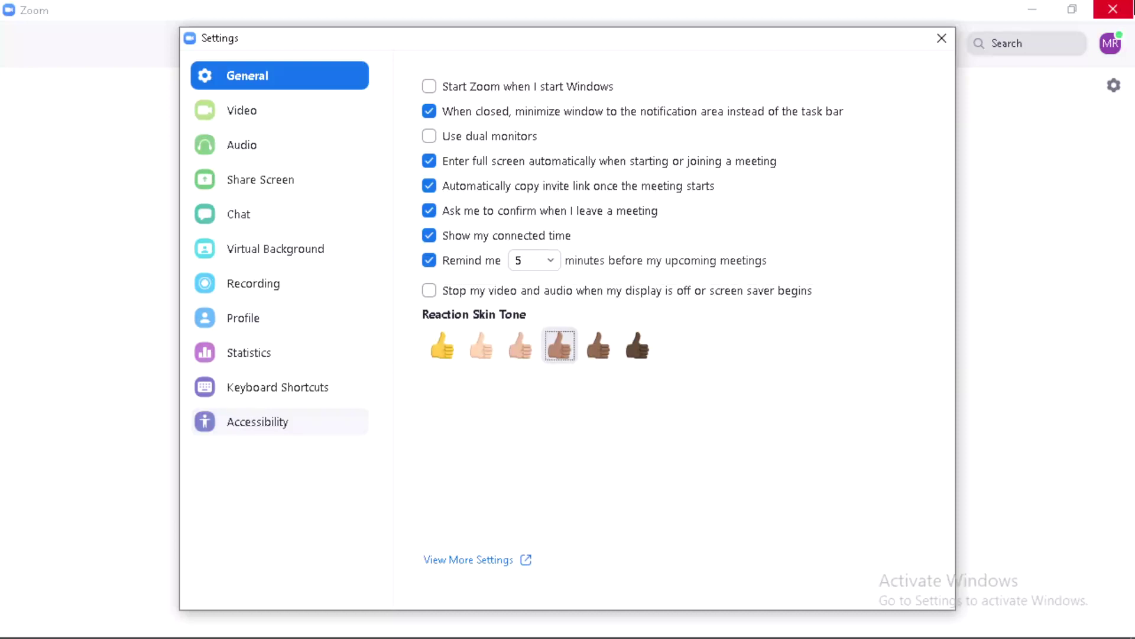
{"action": "key", "text": "Tab"}
{"action": "key", "text": "Tab"}
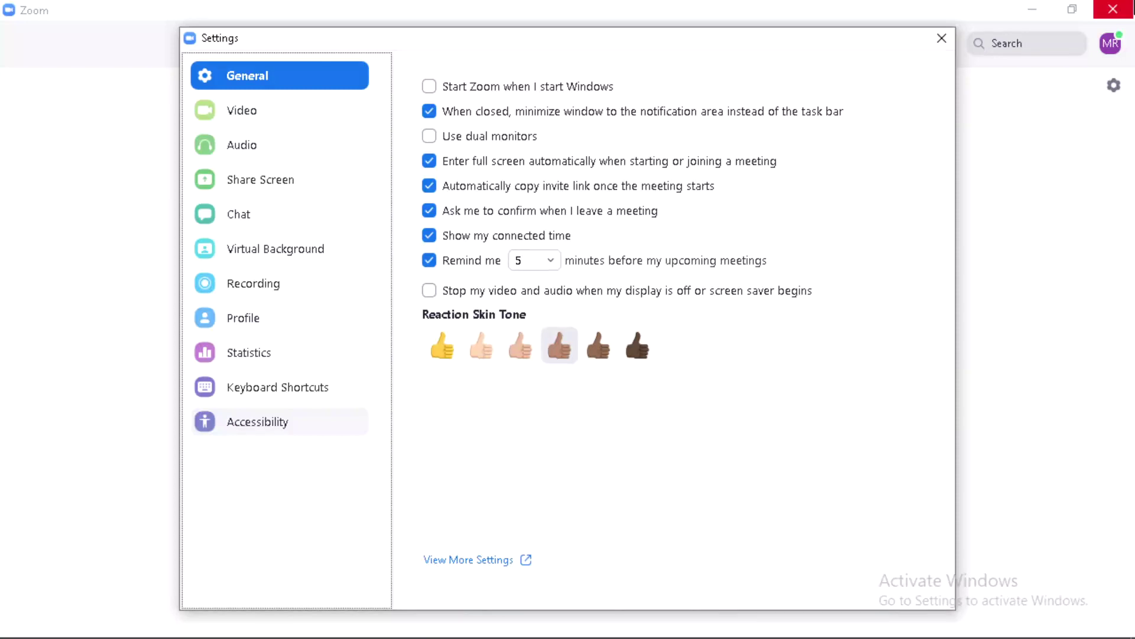
{"action": "key", "text": "Up"}
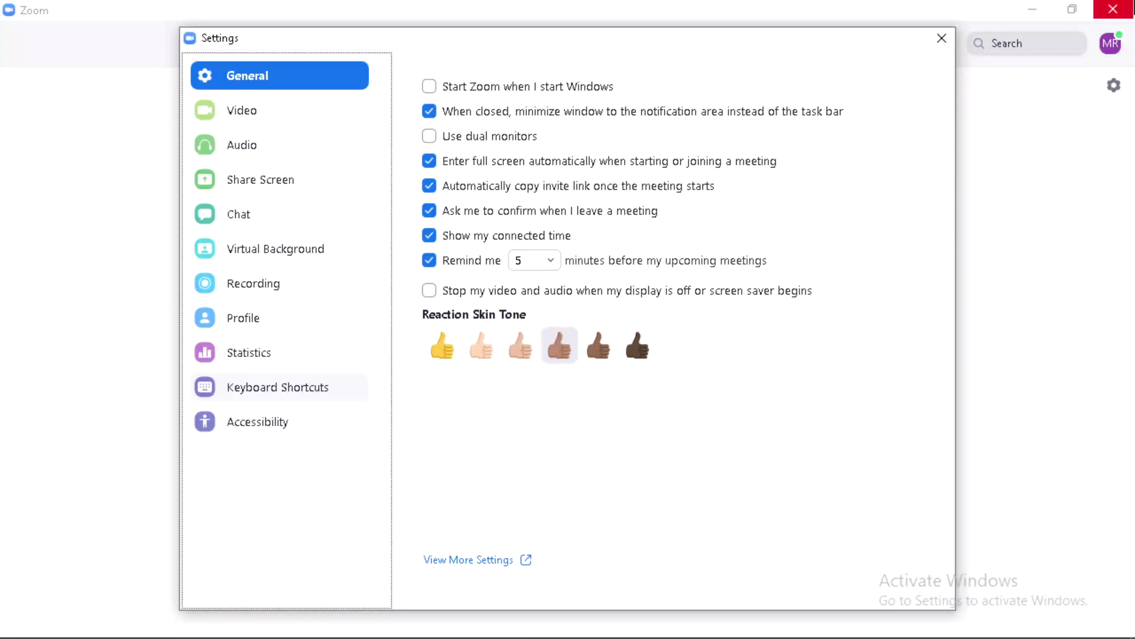
{"action": "key", "text": "Escape"}
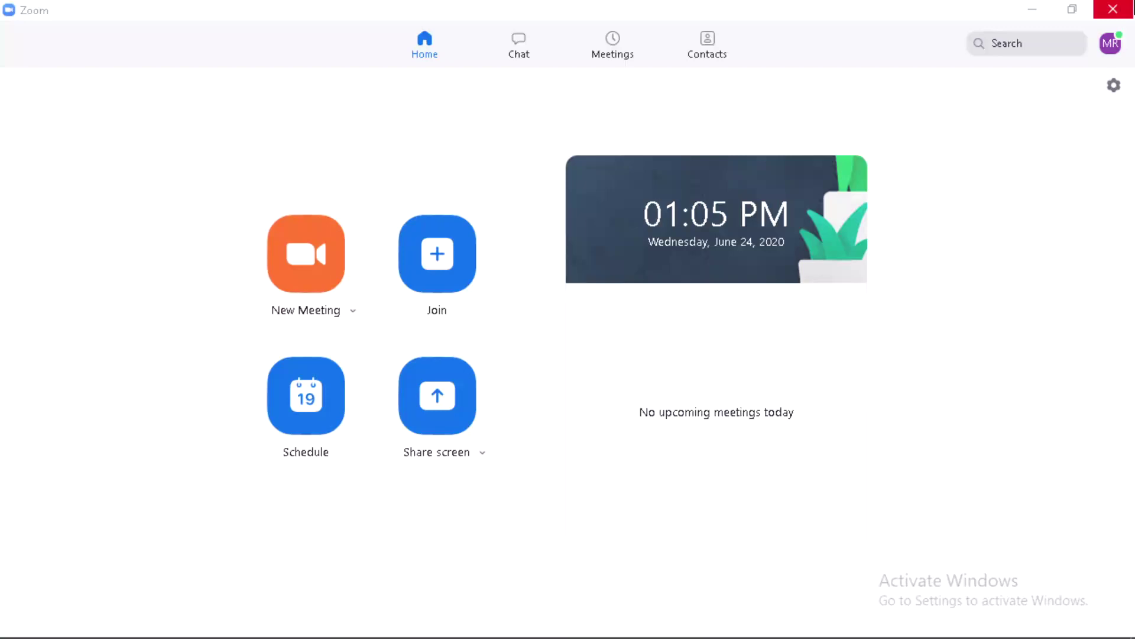
Open the Windows Start menu and dismiss it to return focus to Zoom.
{"action": "key", "text": "super"}
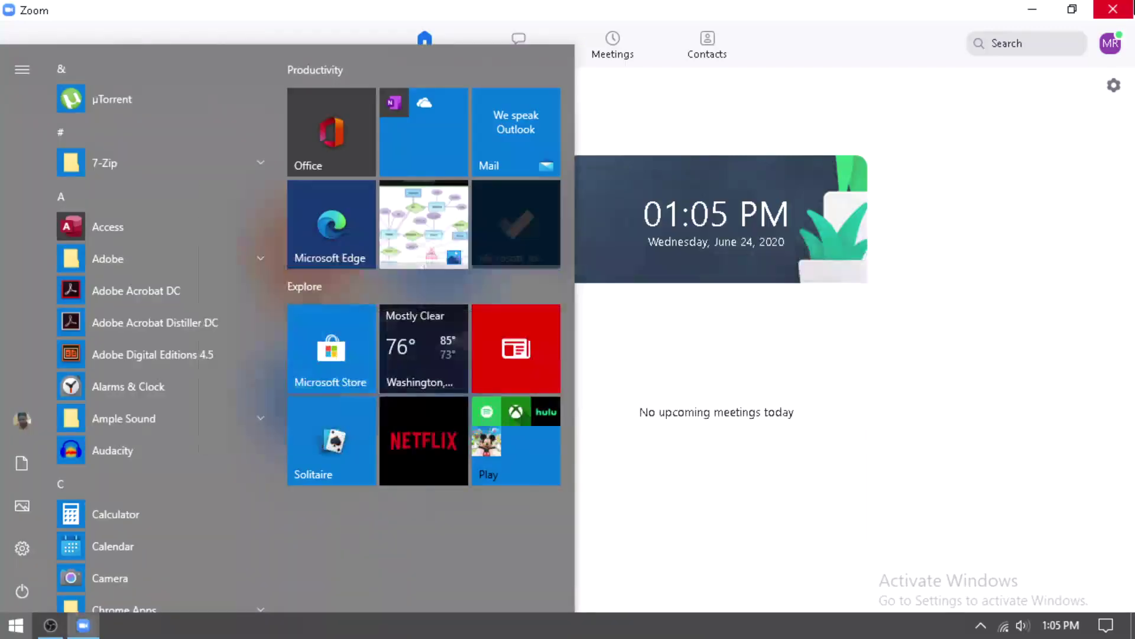
{"action": "key", "text": "Escape"}
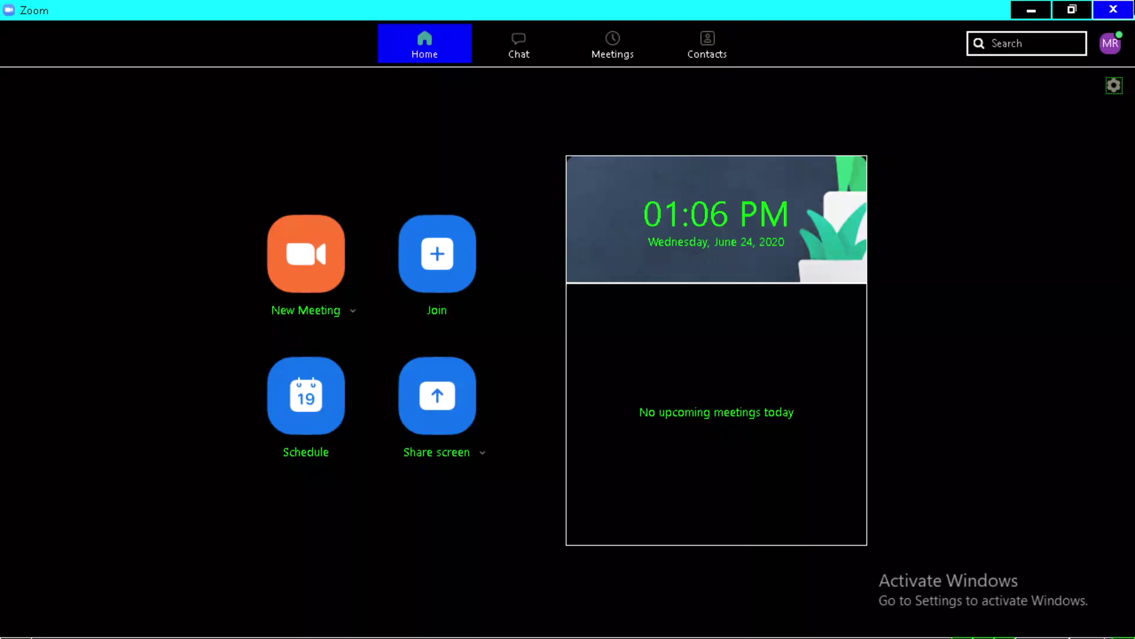
Start a new meeting from the home screen and switch off your own camera video.
{"action": "key", "text": "Tab"}
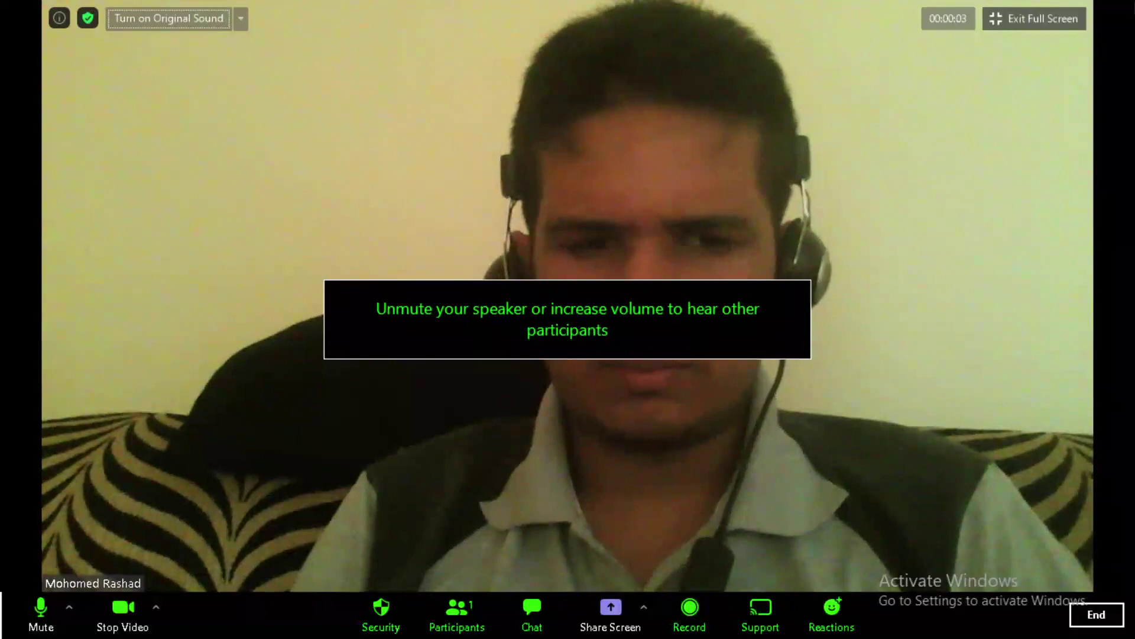
{"action": "key", "text": "Tab"}
{"action": "key", "text": "Tab"}
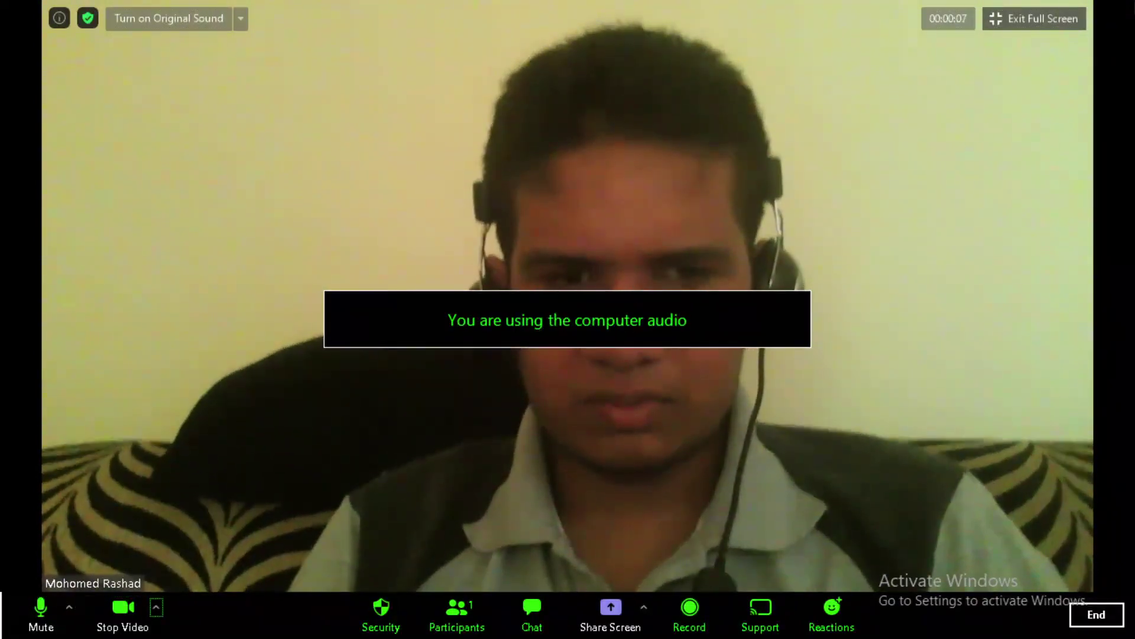
{"action": "key", "text": "space"}
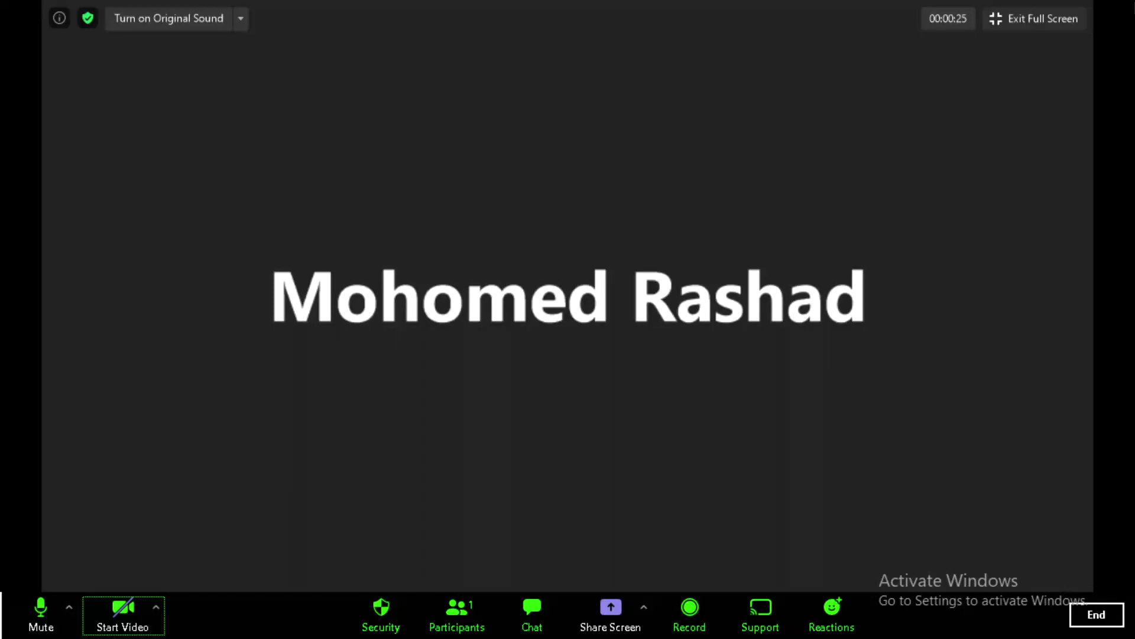
{"action": "key", "text": "Tab"}
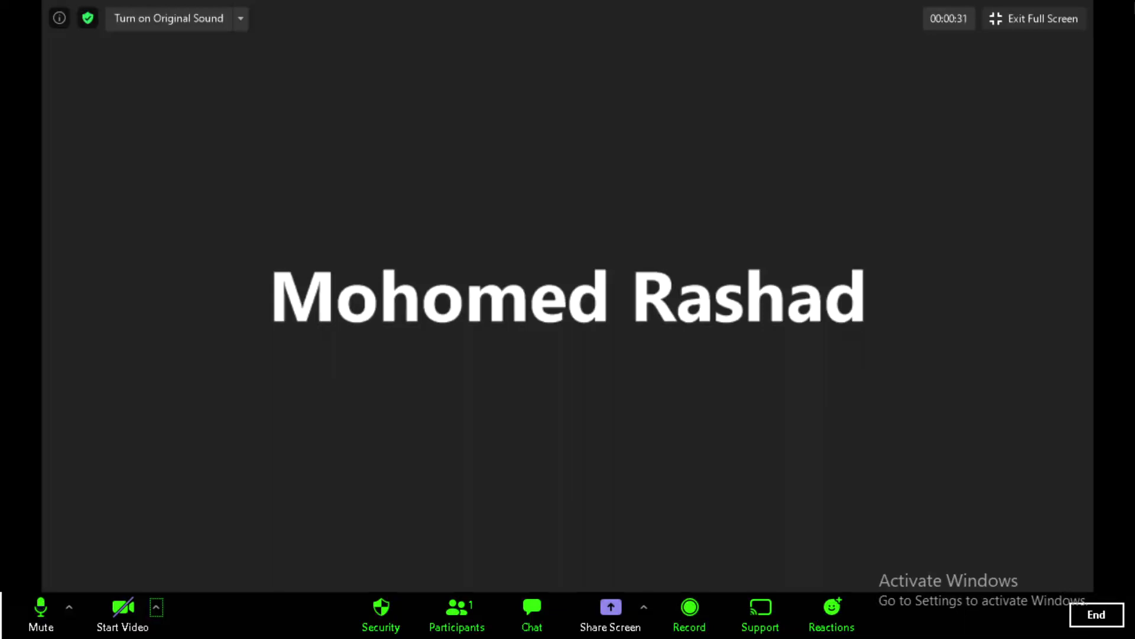
{"action": "key", "text": "Tab"}
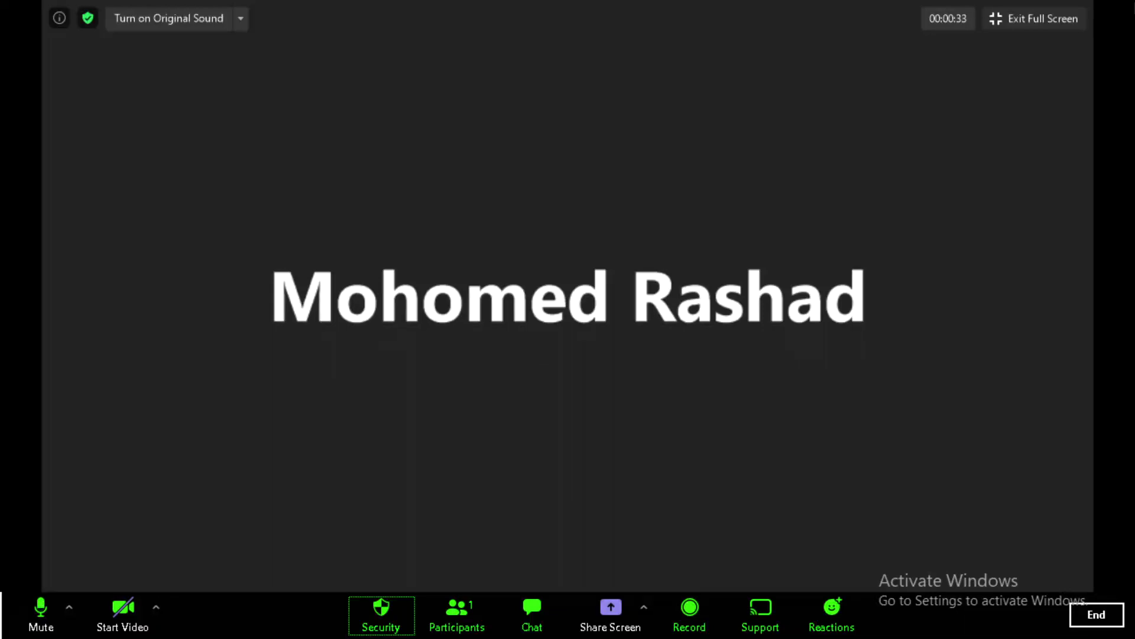
{"action": "key", "text": "Tab"}
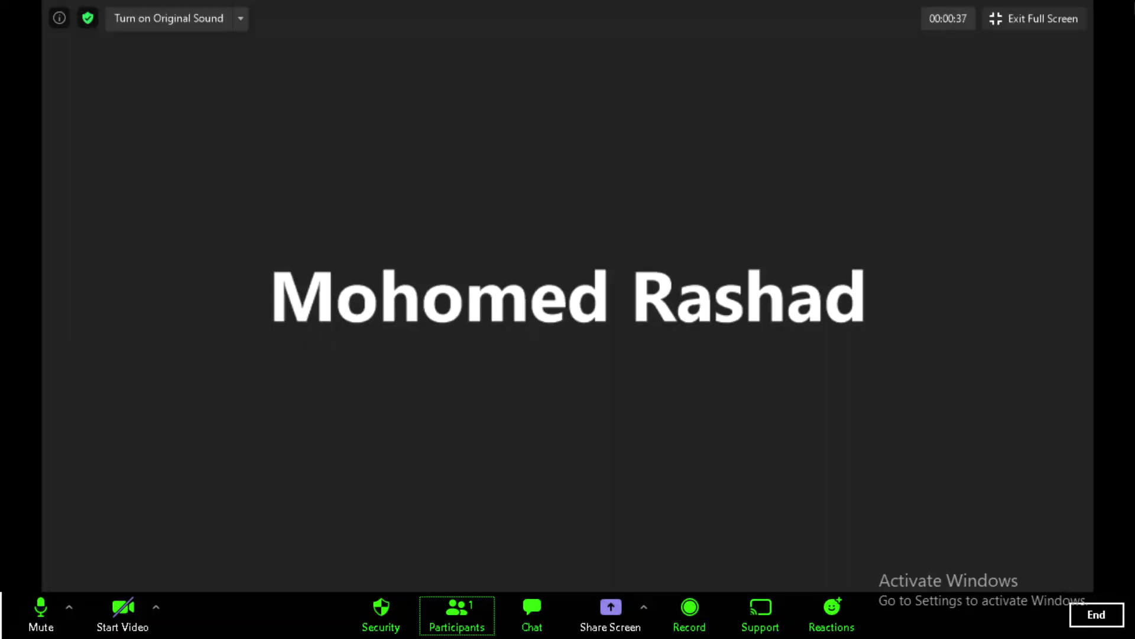
{"action": "key", "text": "Tab"}
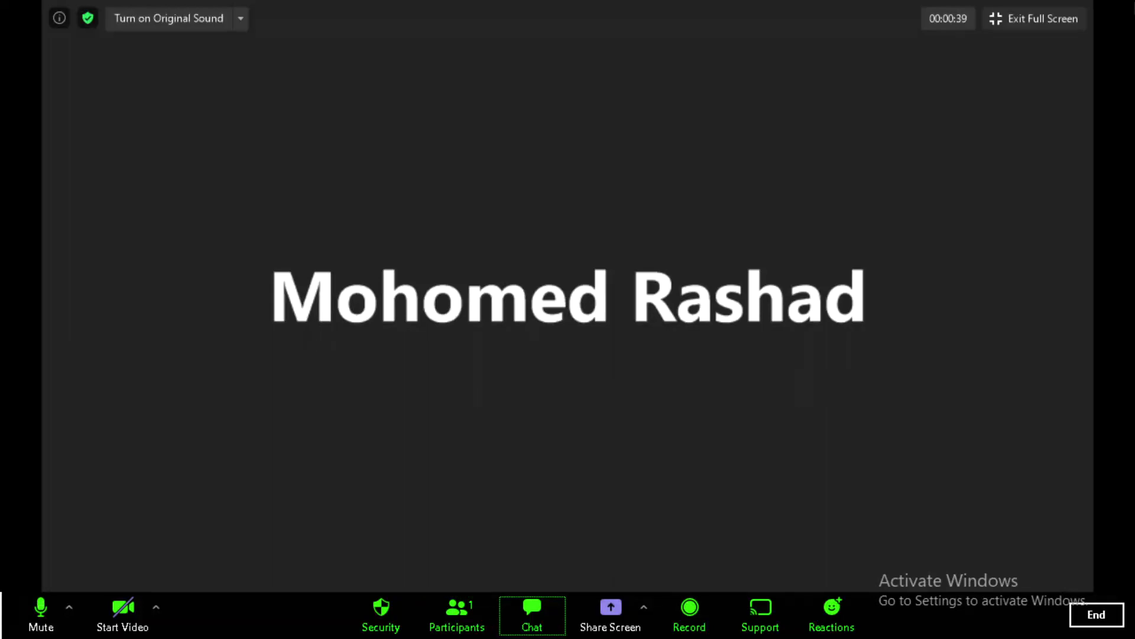
{"action": "key", "text": "Tab"}
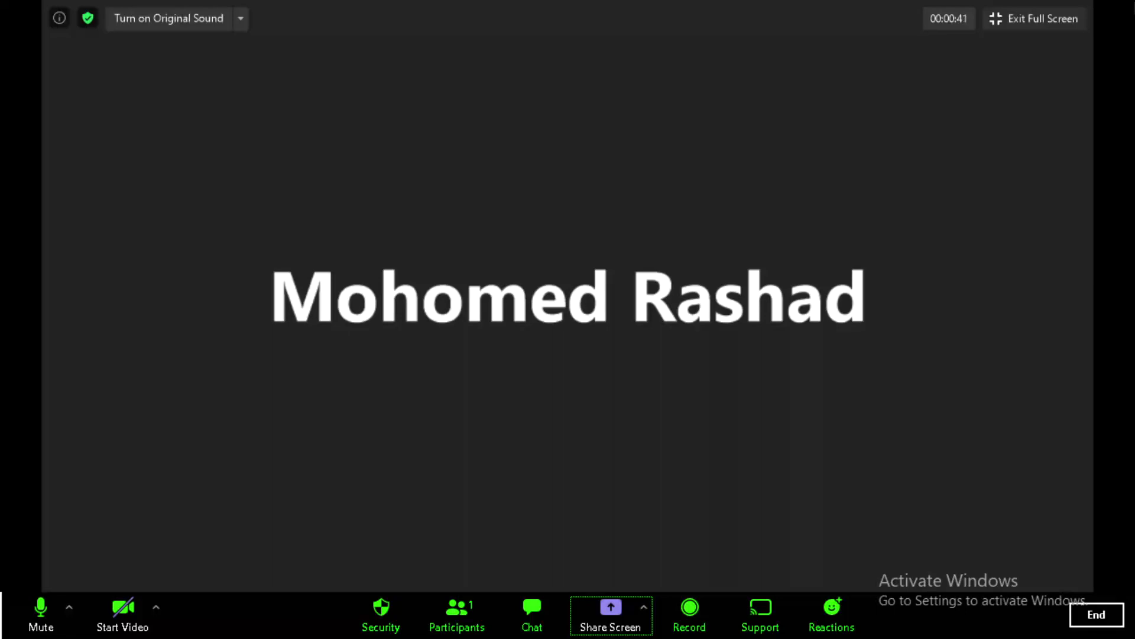
{"action": "key", "text": "Tab"}
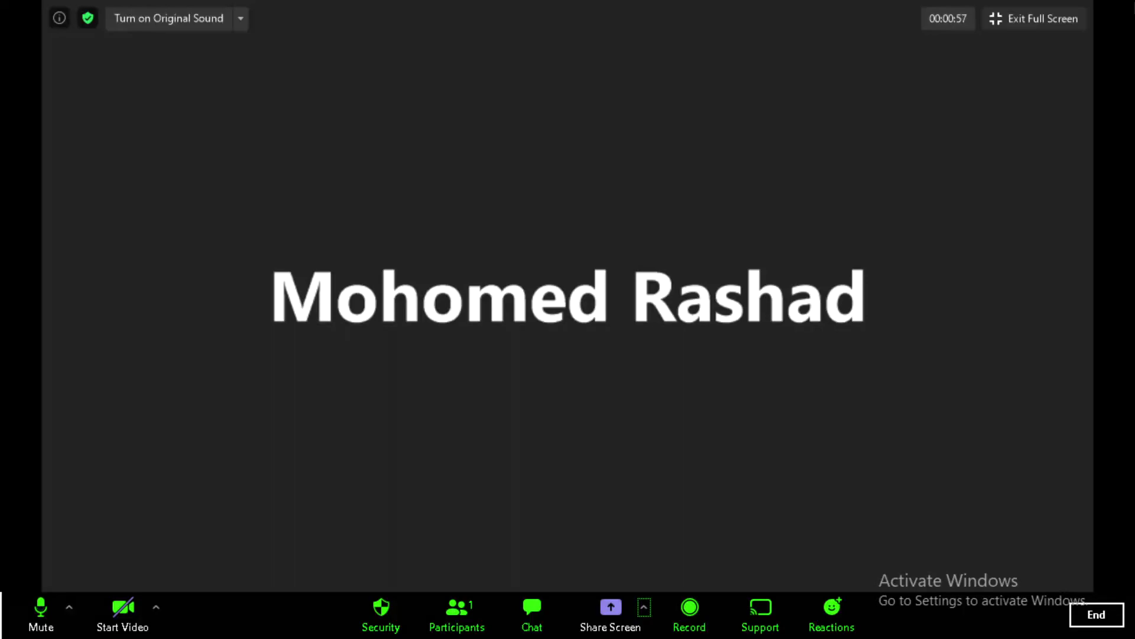
{"action": "key", "text": "Tab"}
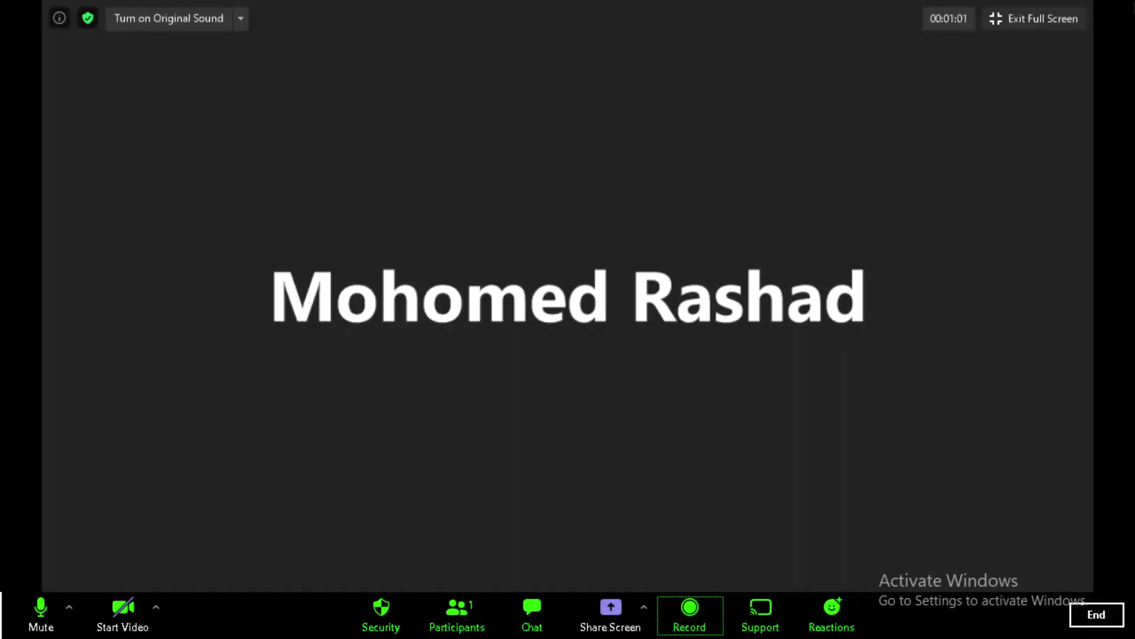
{"action": "key", "text": "Tab"}
{"action": "key", "text": "Tab"}
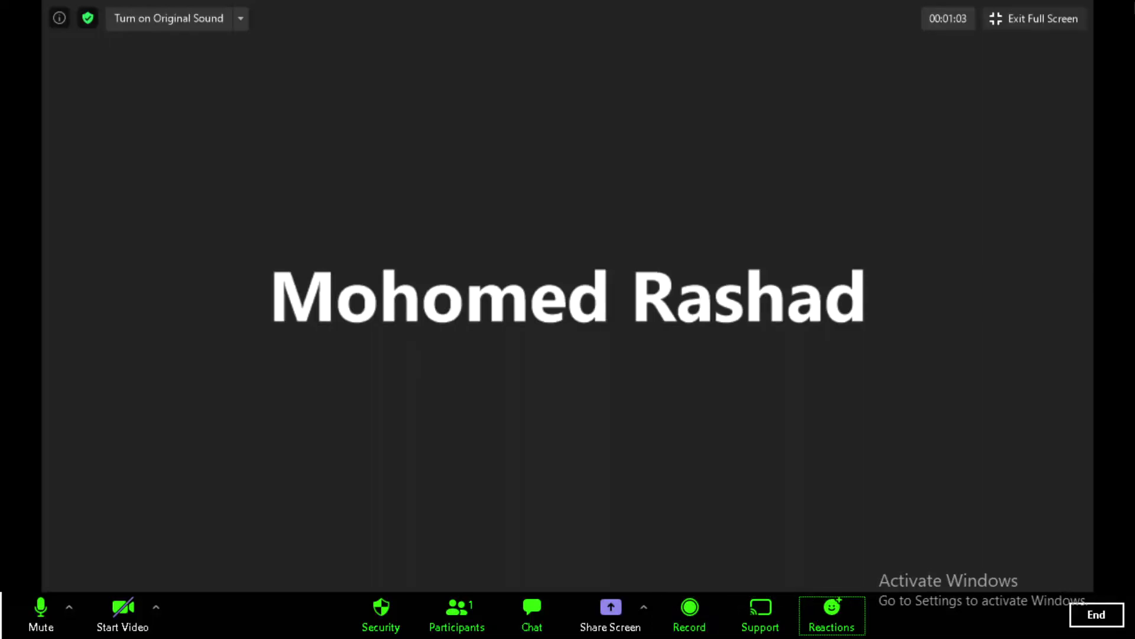
{"action": "key", "text": "Tab"}
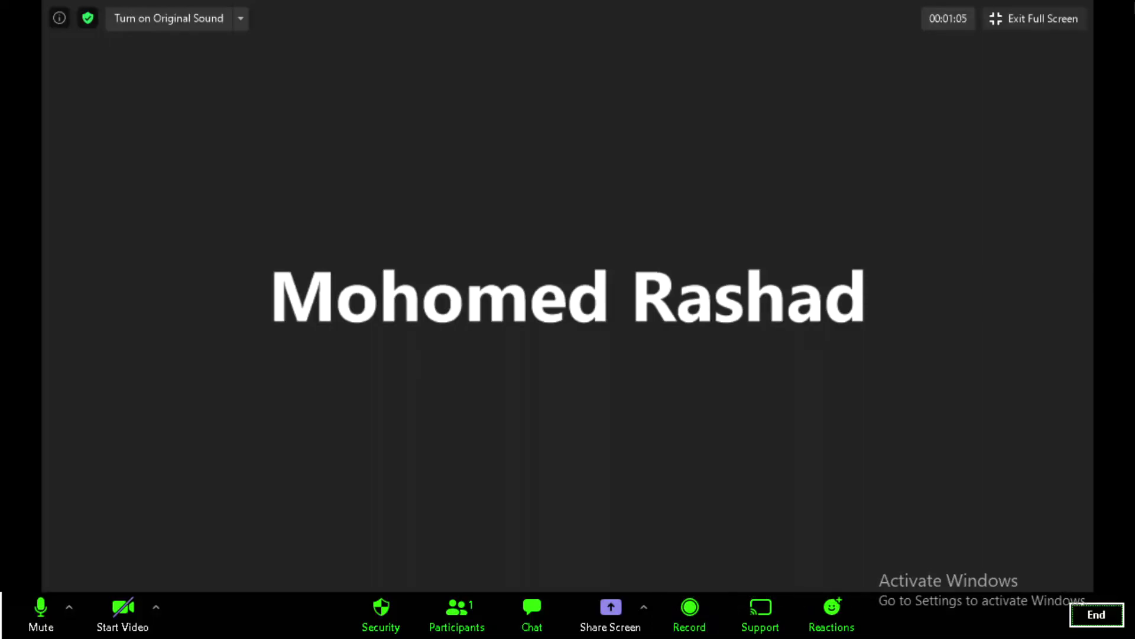
{"action": "key", "text": "Tab"}
{"action": "key", "text": "Tab"}
{"action": "key", "text": "shift+Tab"}
{"action": "key", "text": "Tab"}
{"action": "key", "text": "Tab"}
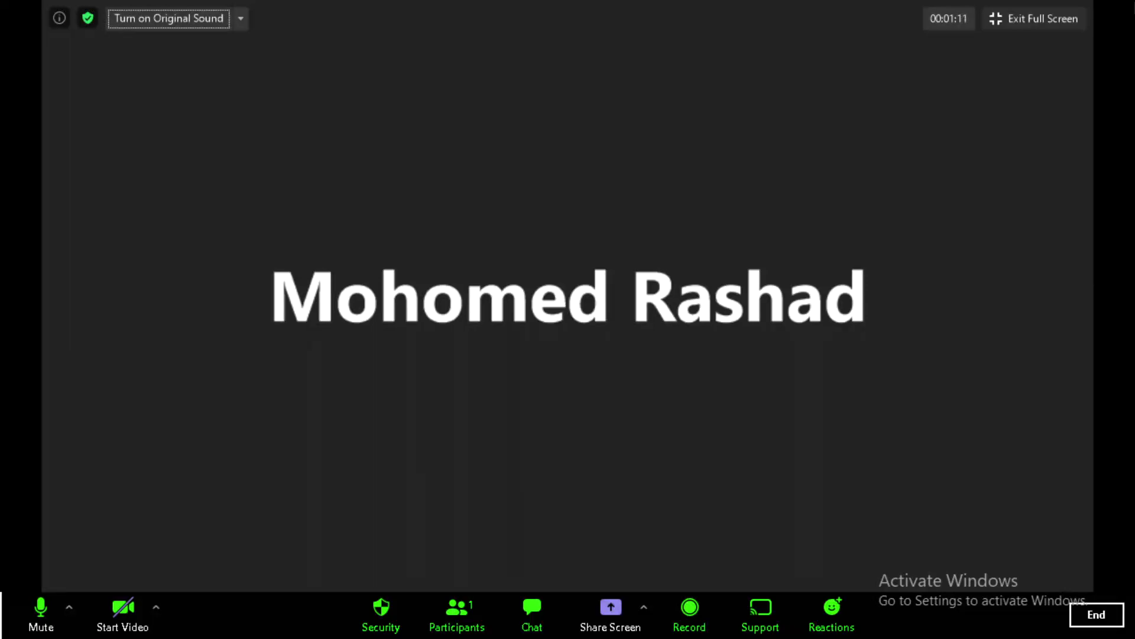
{"action": "key", "text": "Tab"}
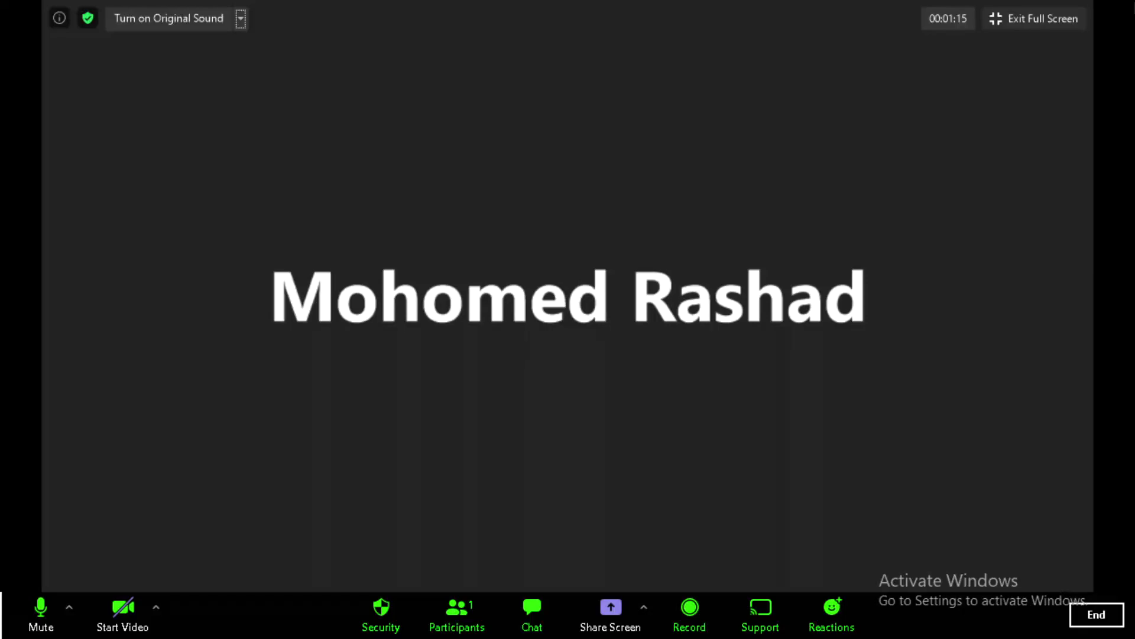
{"action": "key", "text": "Tab"}
{"action": "key", "text": "shift+Tab"}
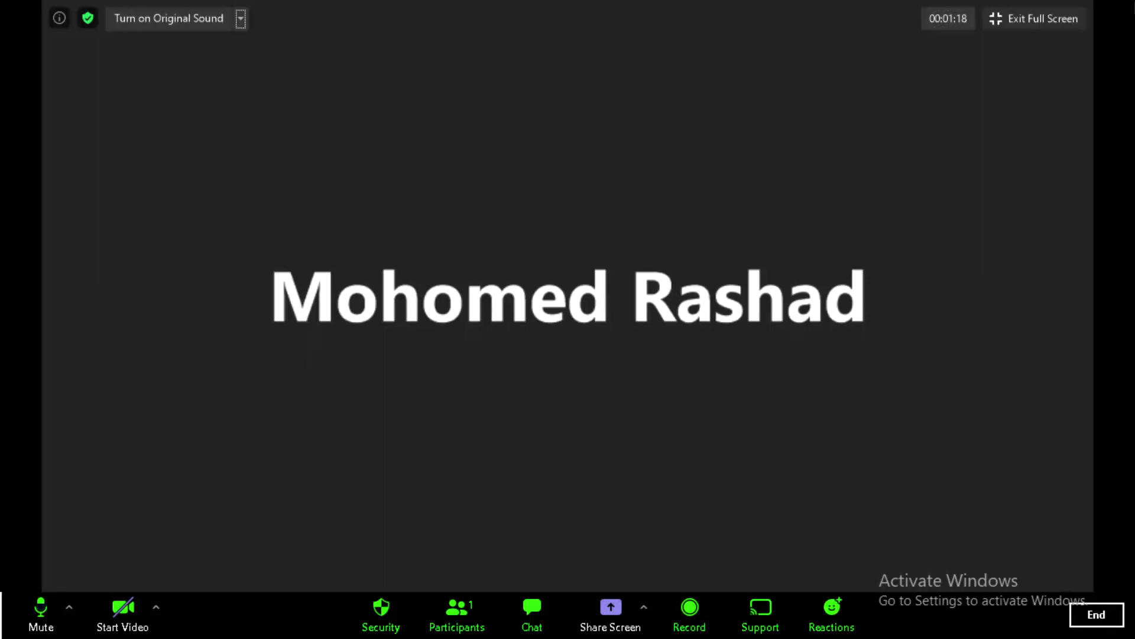